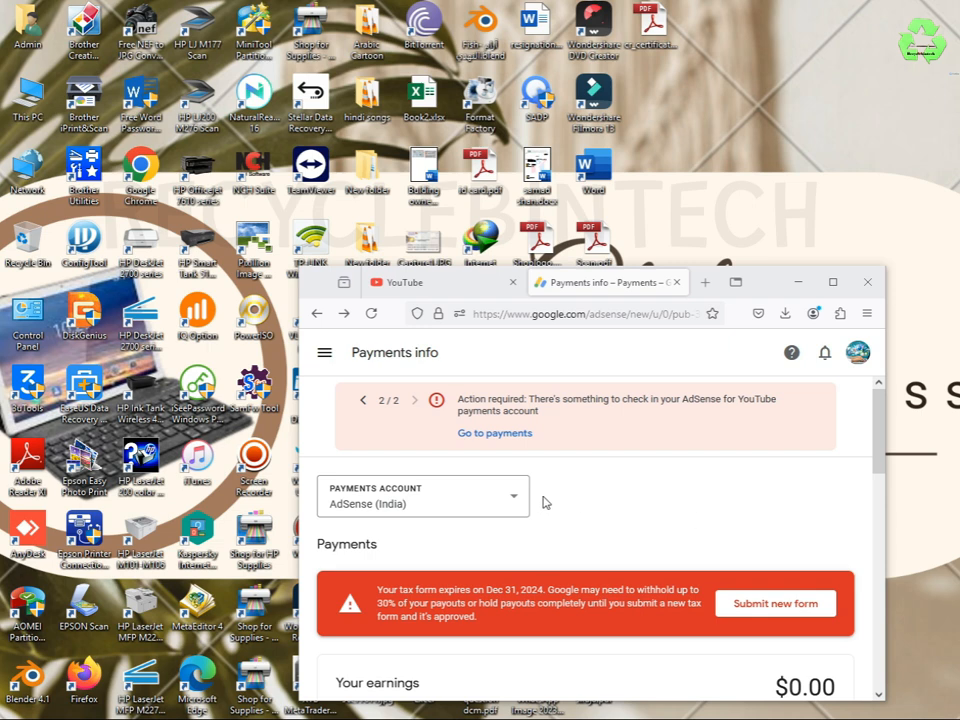
Start a new United States tax form to replace the expiring W-8BEN submission.
left_click(758, 610)
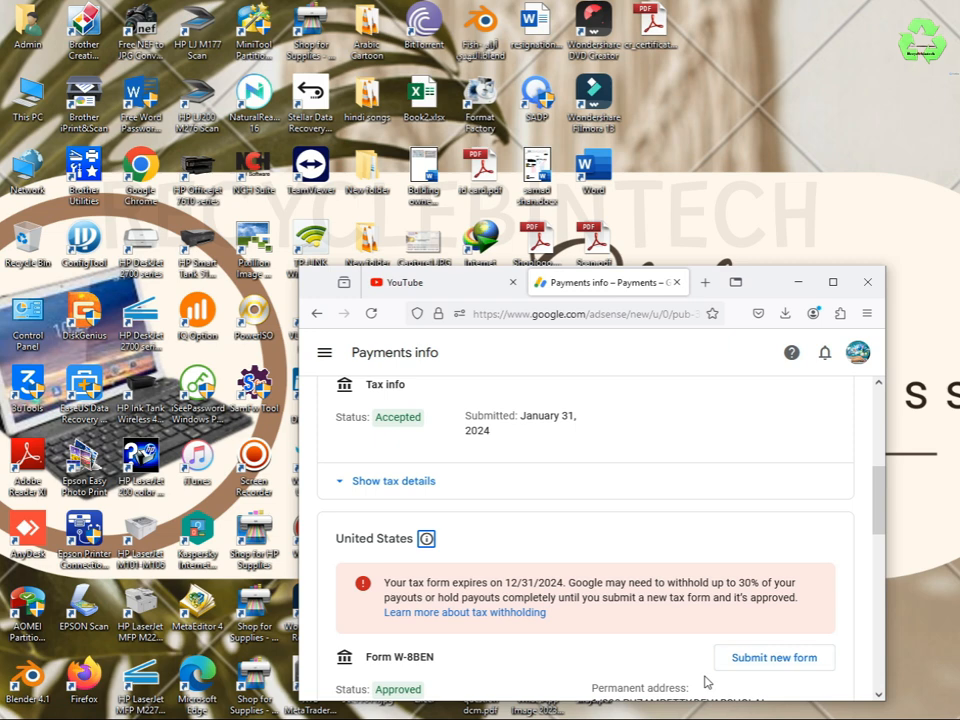
left_click(759, 664)
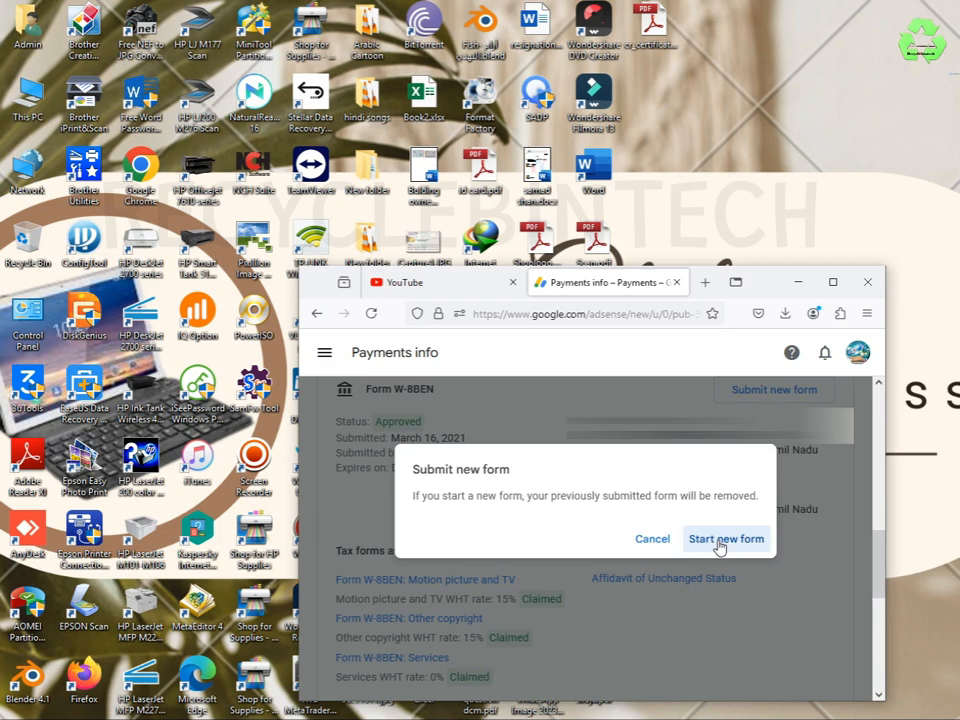
left_click(718, 542)
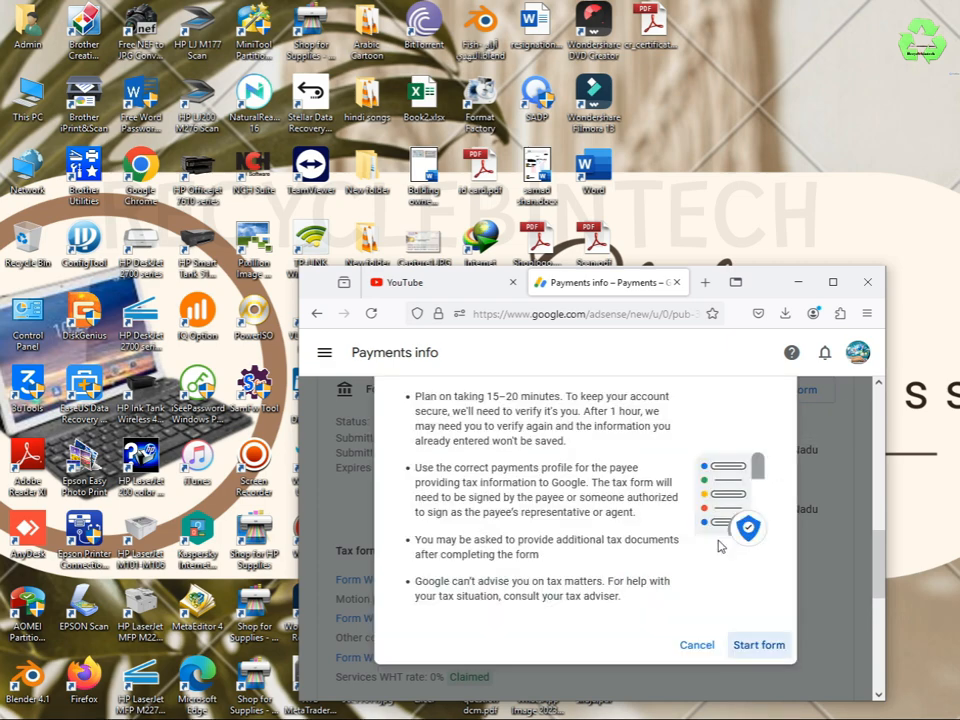
left_click(758, 645)
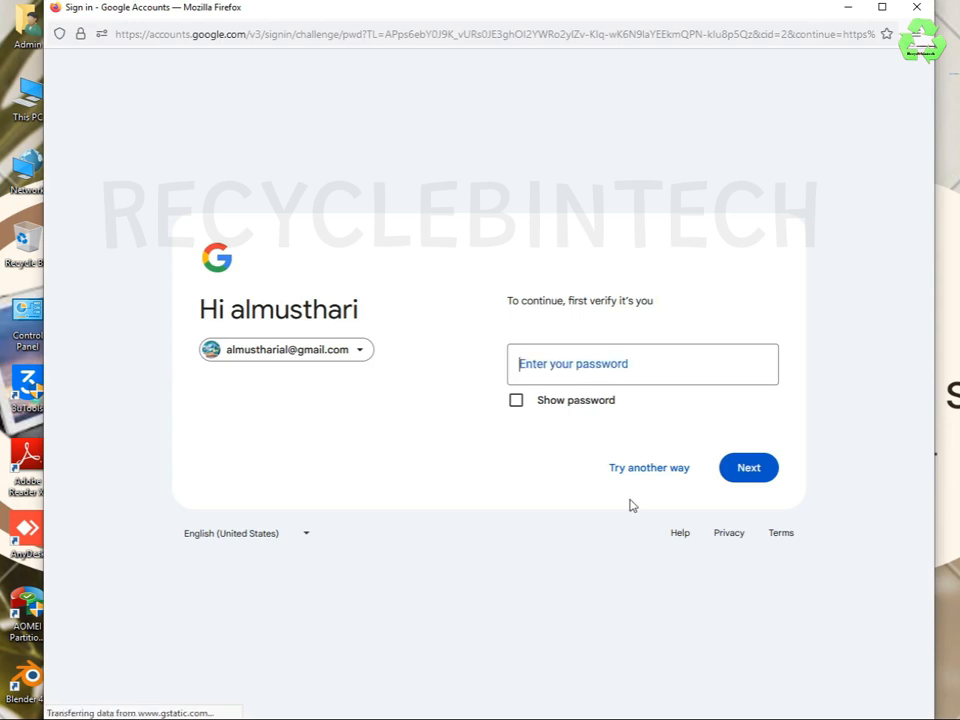
Try to verify the account owner's identity by submitting the account password.
left_click(619, 376)
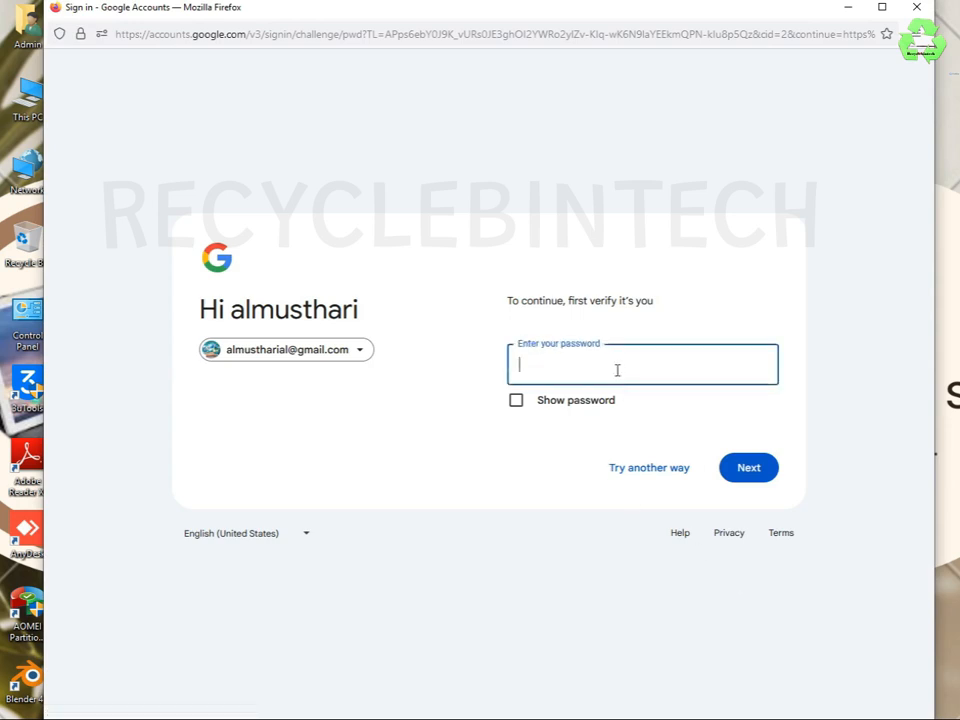
type("•••••••••••")
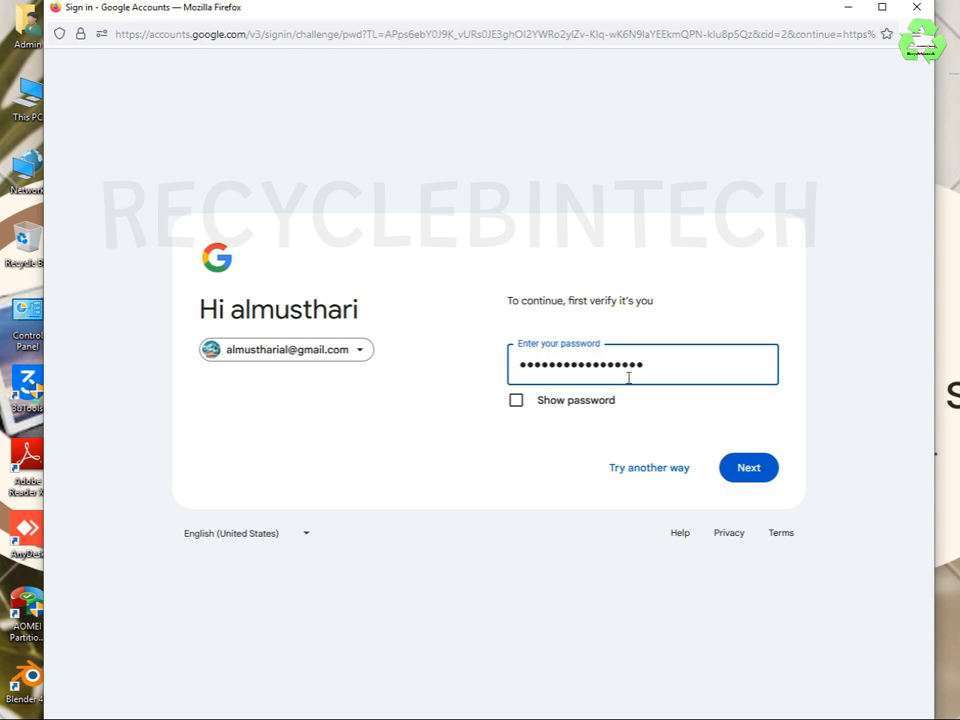
left_click(744, 467)
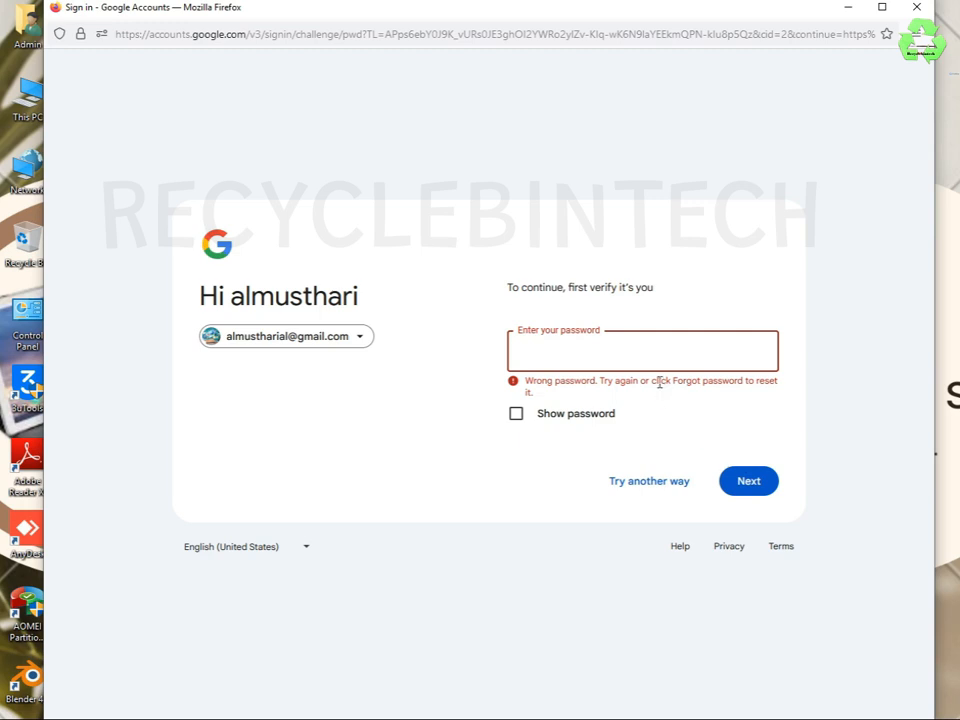
Re-enter the account password and submit it to complete the identity verification.
left_click(634, 357)
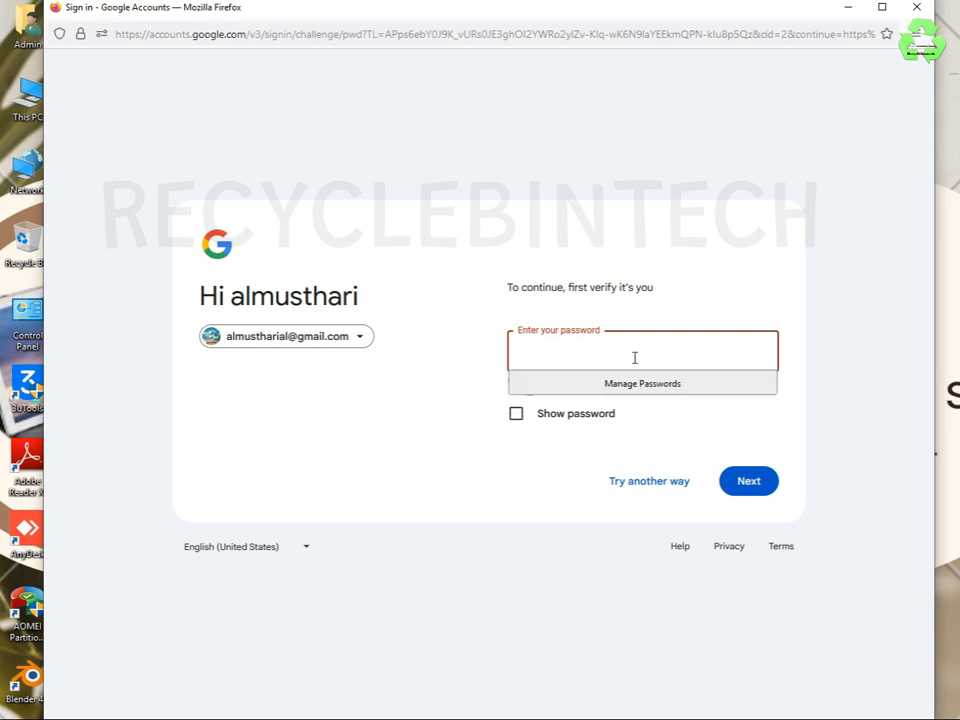
type("a")
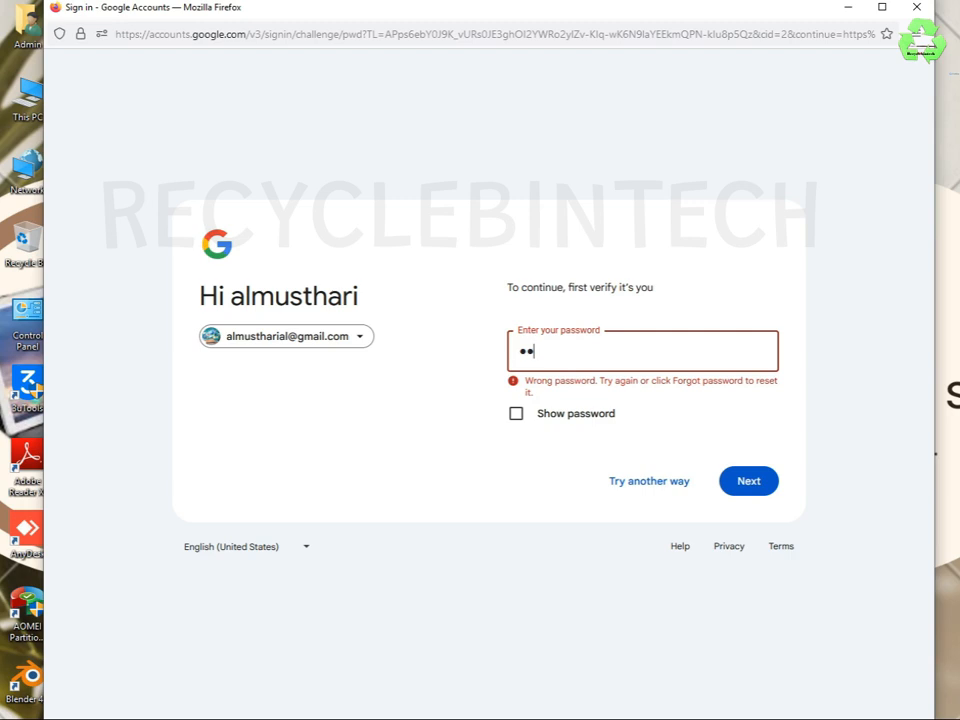
type("•••••••")
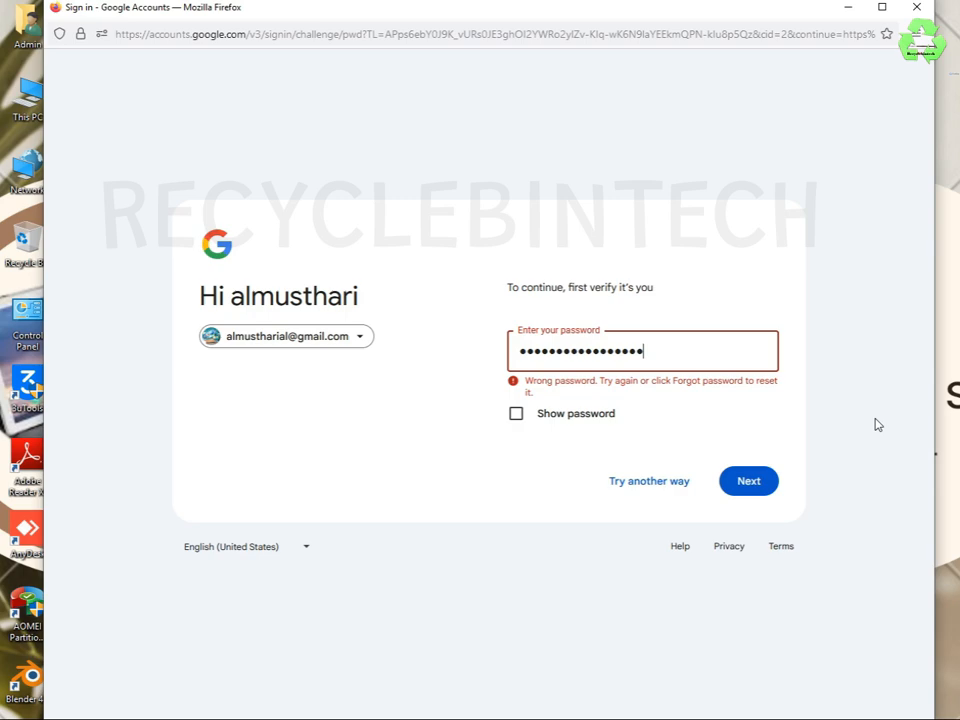
left_click(744, 489)
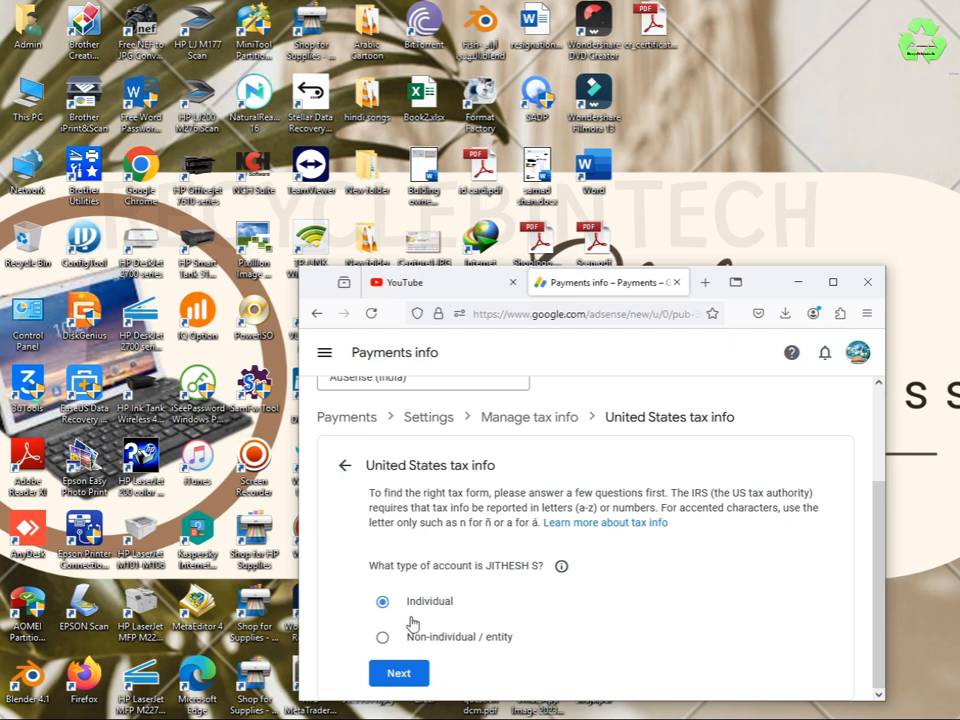
Keep the account type as Individual and answer No to being a citizen or resident of the United States.
left_click(390, 675)
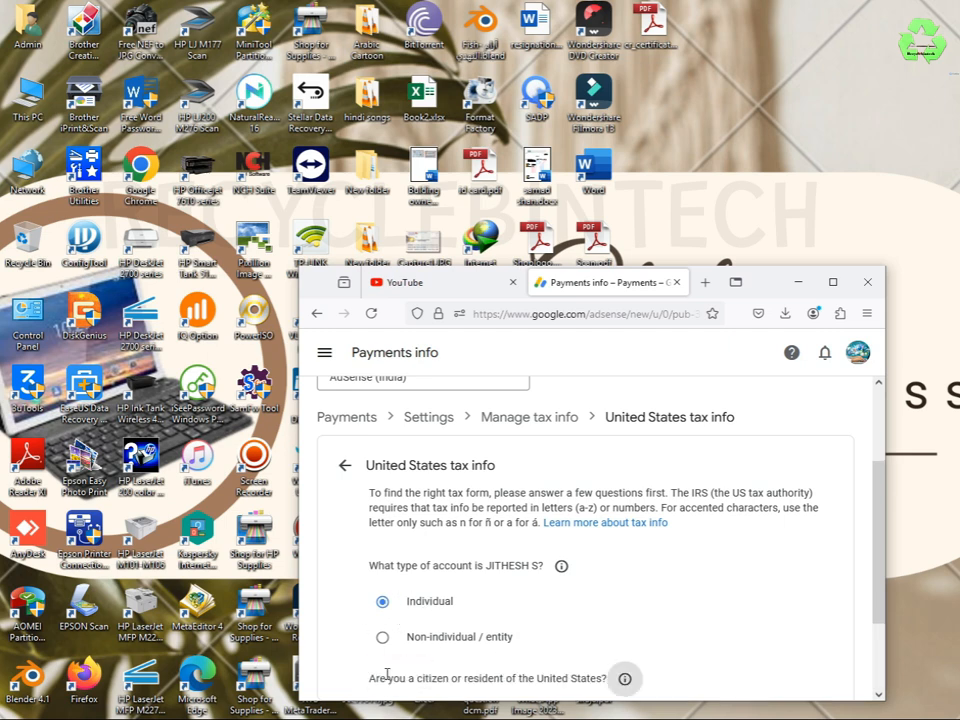
scroll(575, 671, "down", 2)
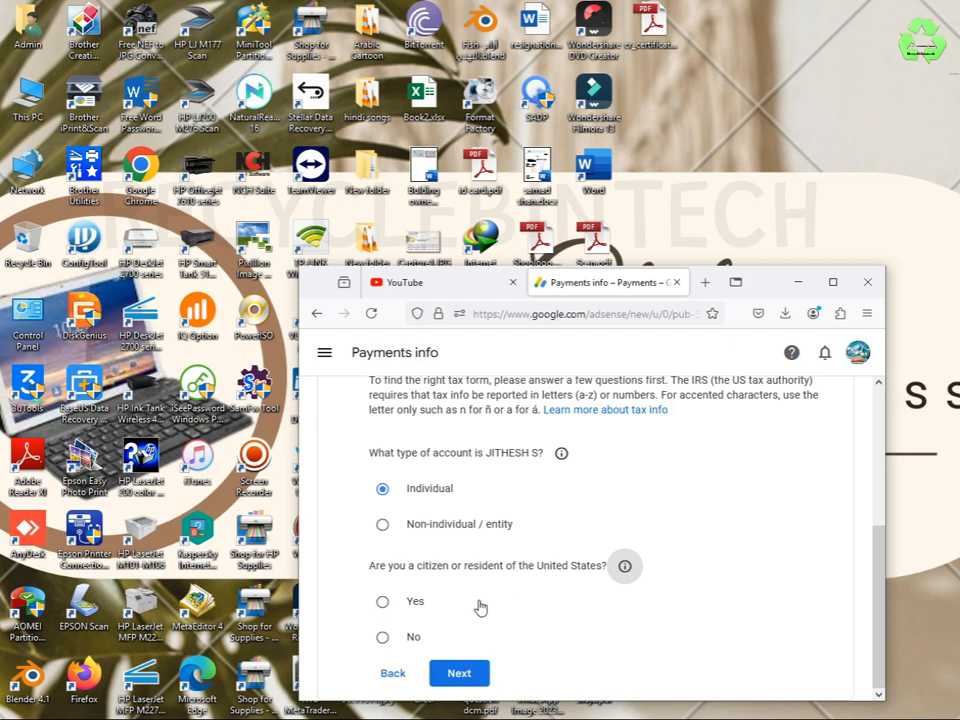
left_click(385, 638)
left_click(458, 674)
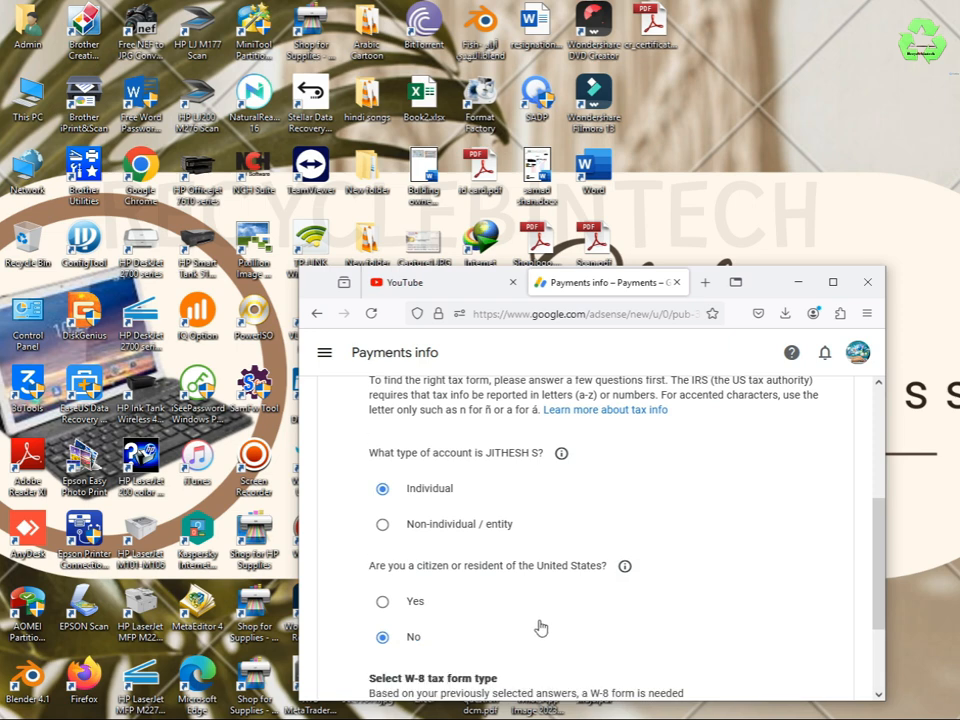
Choose W-8BEN as the W-8 tax form type and start that form.
scroll(540, 627, "down", 2)
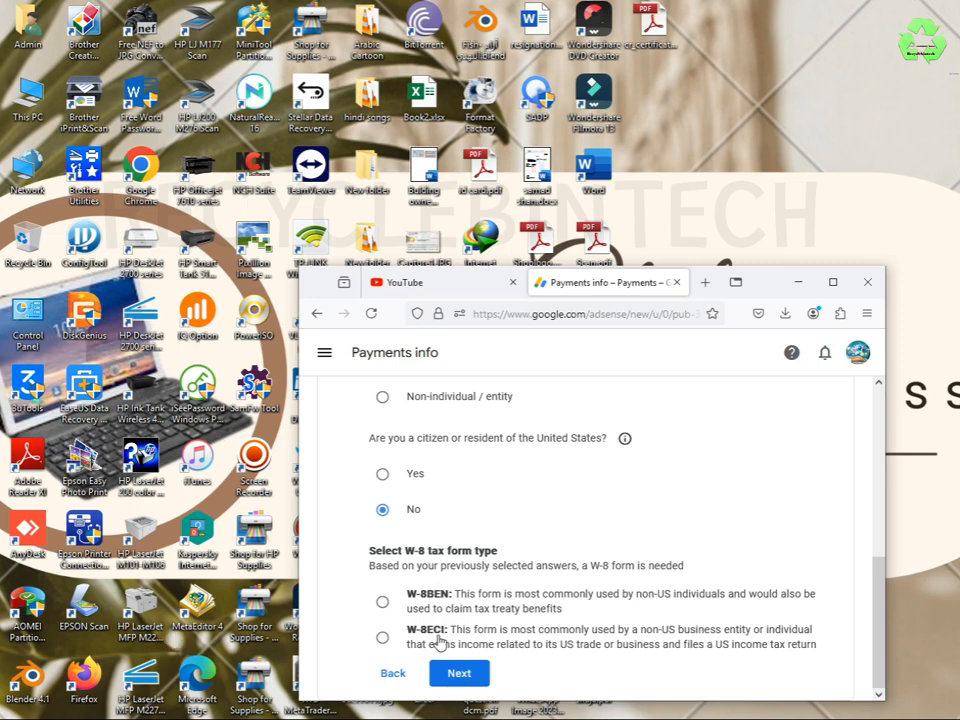
left_click(384, 603)
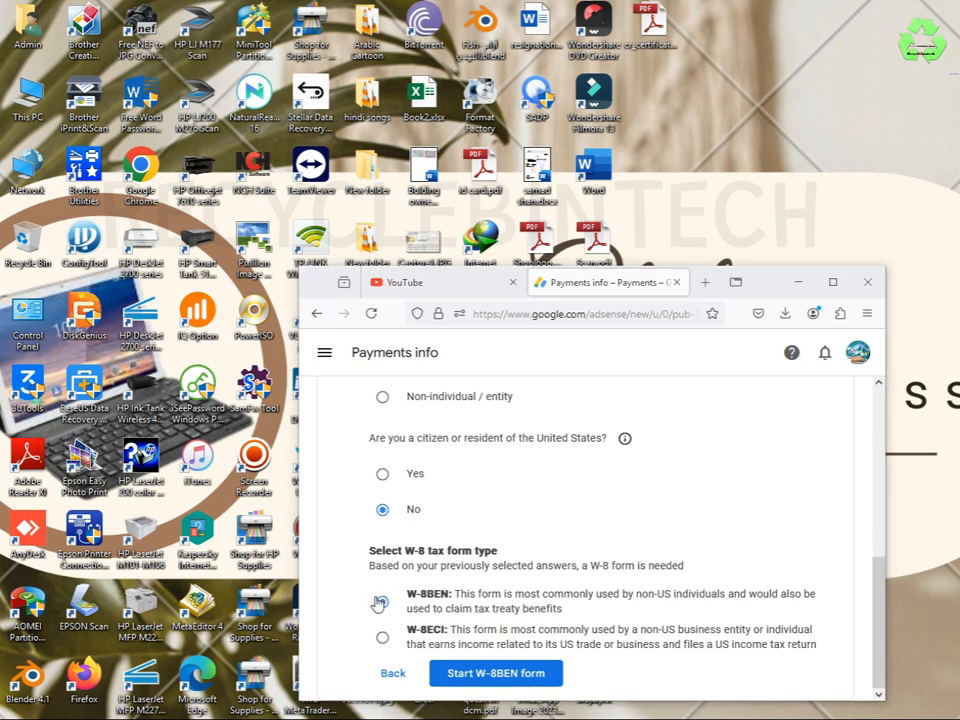
left_click(480, 684)
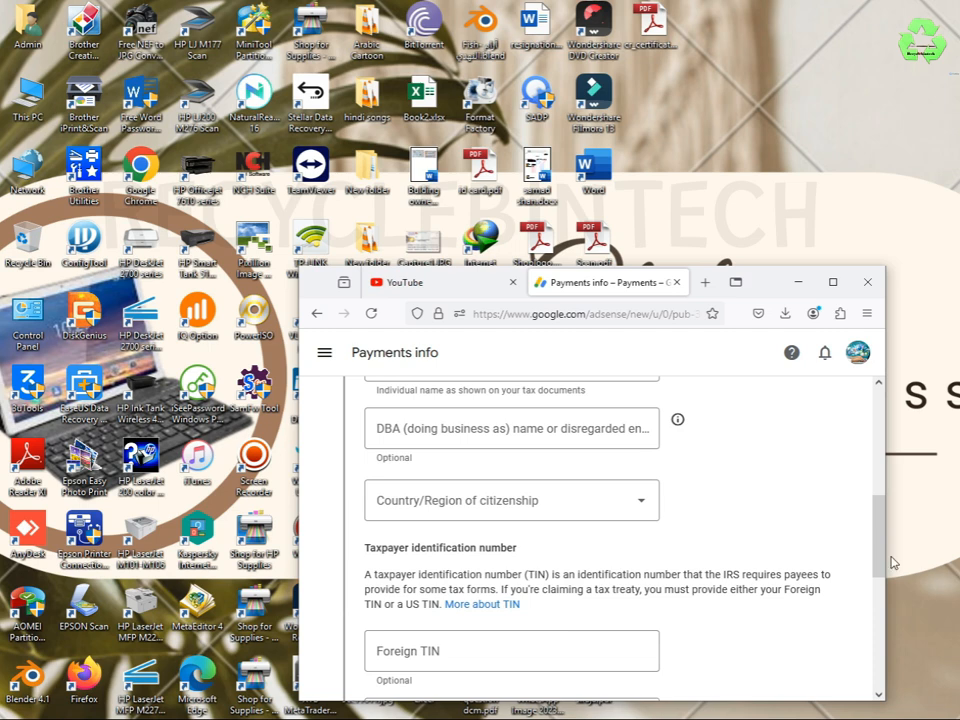
Set the country/region of citizenship to India in the tax identity section.
mouse_move(883, 557)
left_mouse_down()
mouse_move(884, 512)
mouse_move(886, 533)
left_mouse_up()
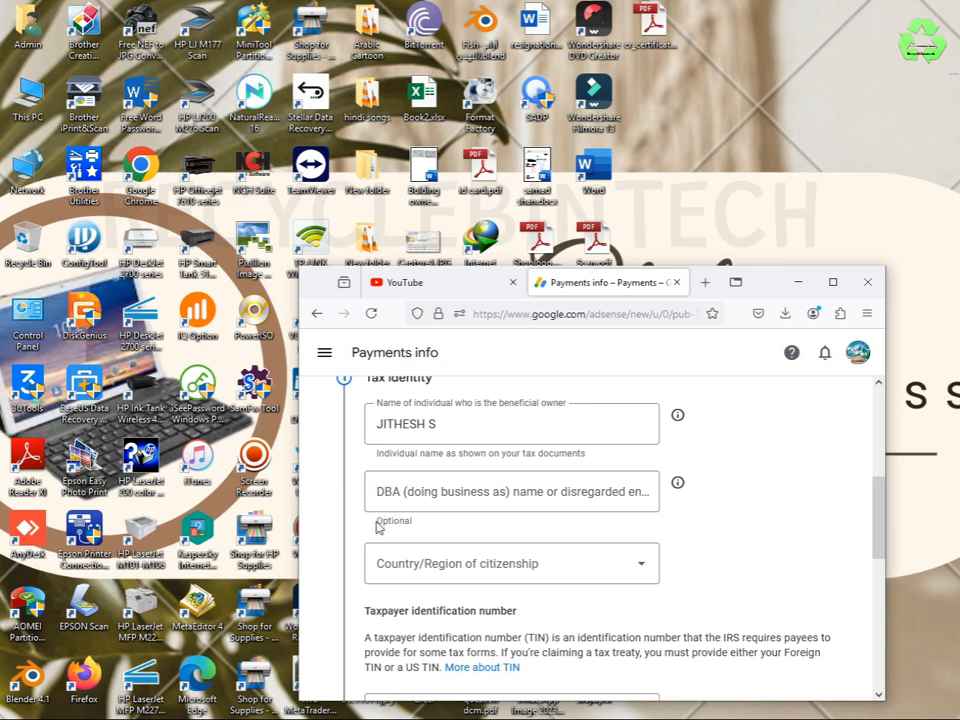
left_click_drag(379, 521, 420, 522)
left_click(607, 572)
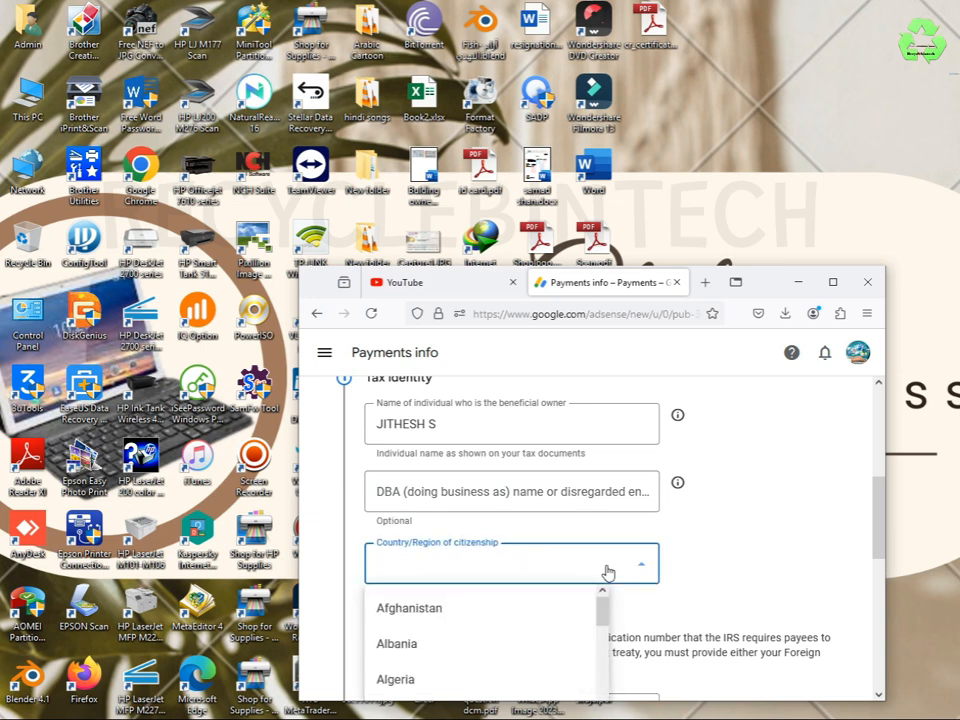
scroll(448, 658, "down", 4)
scroll(448, 658, "down", 8)
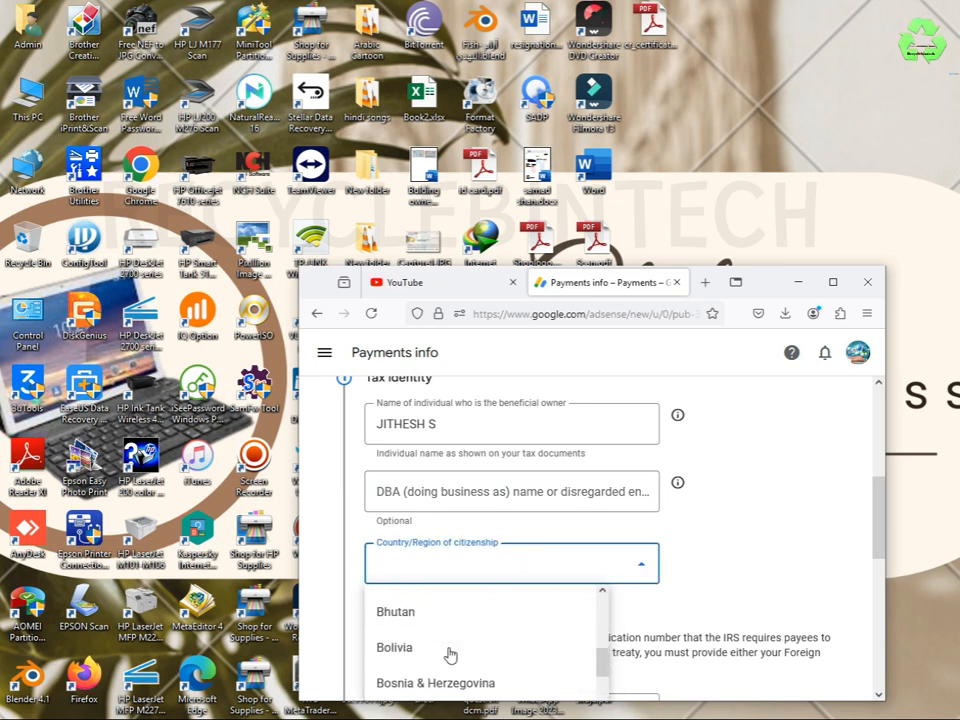
scroll(452, 655, "down", 8)
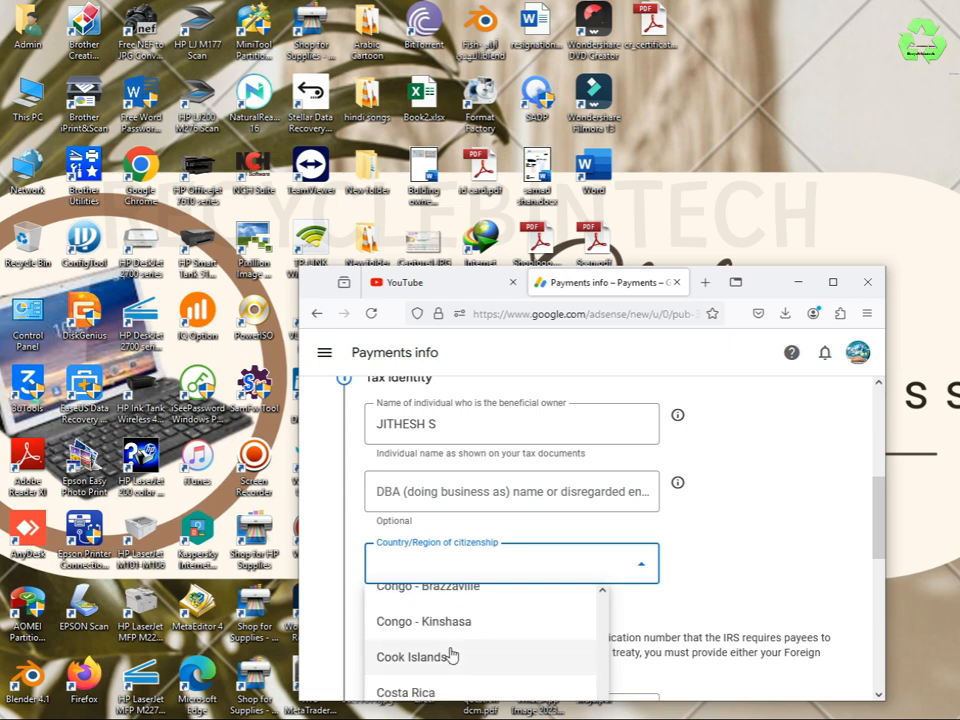
scroll(452, 655, "down", 8)
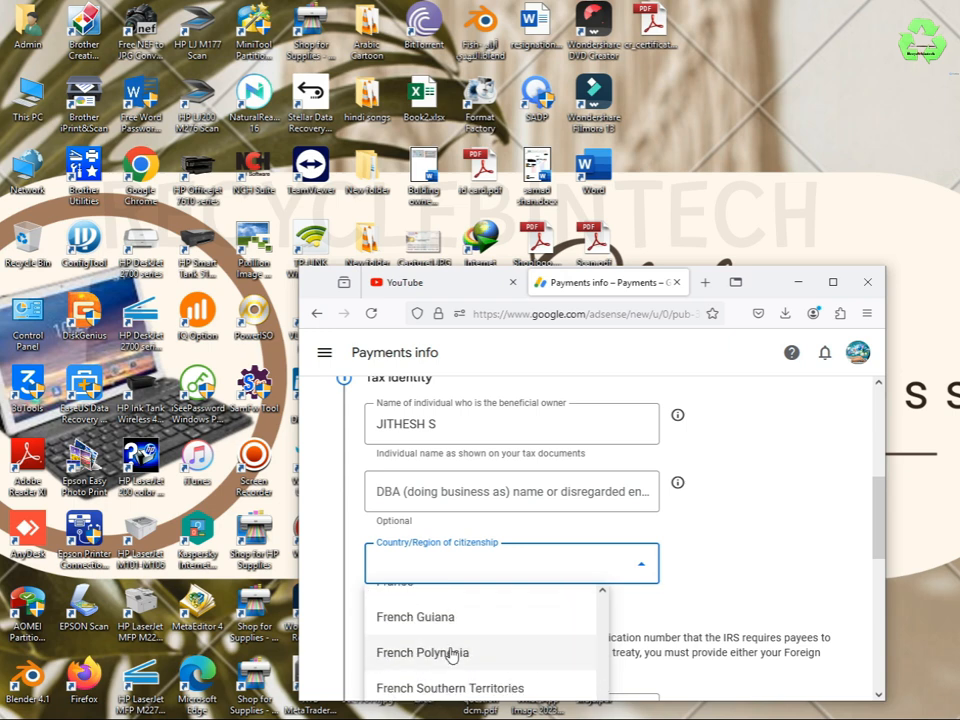
scroll(452, 655, "down", 3)
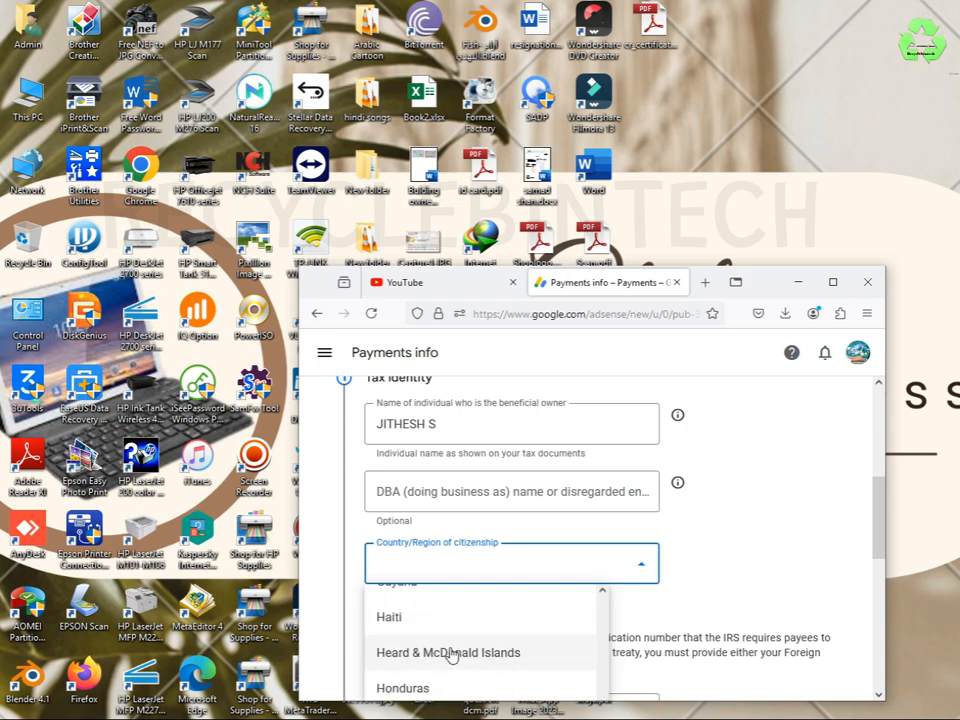
left_click(391, 663)
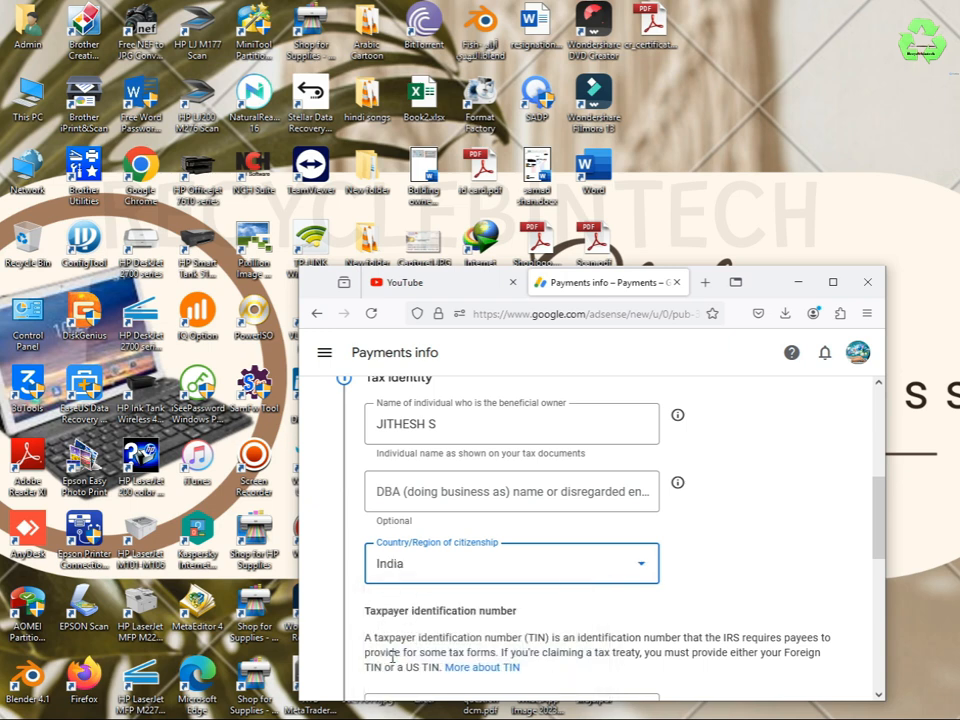
Enter the taxpayer's identification number as the Foreign TIN and continue to the address section.
scroll(750, 618, "down", 1)
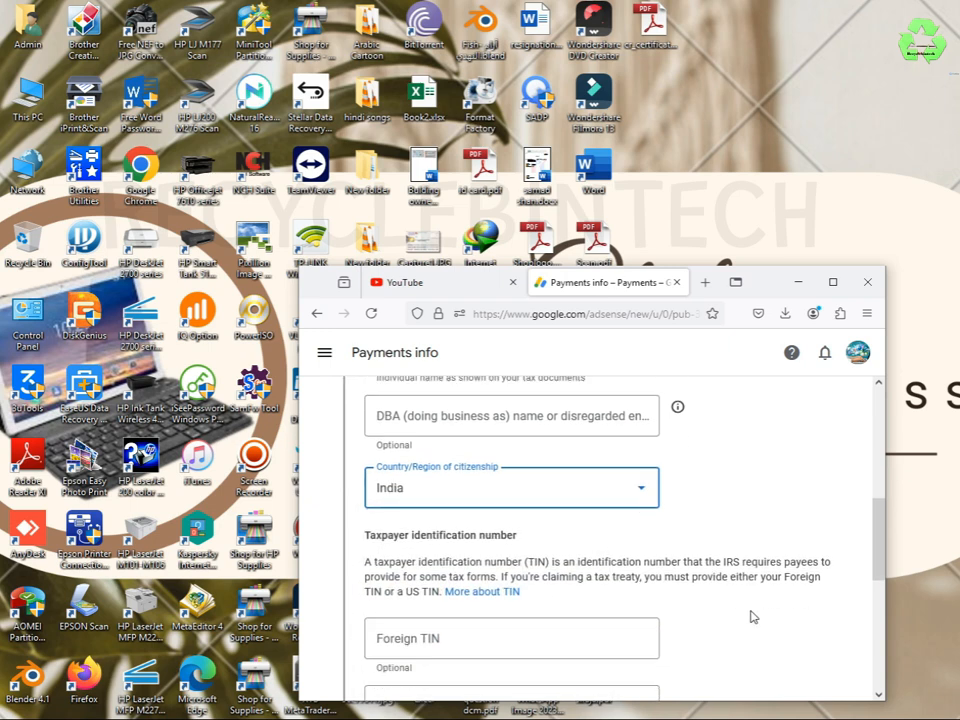
scroll(750, 617, "down", 1)
left_click(421, 576)
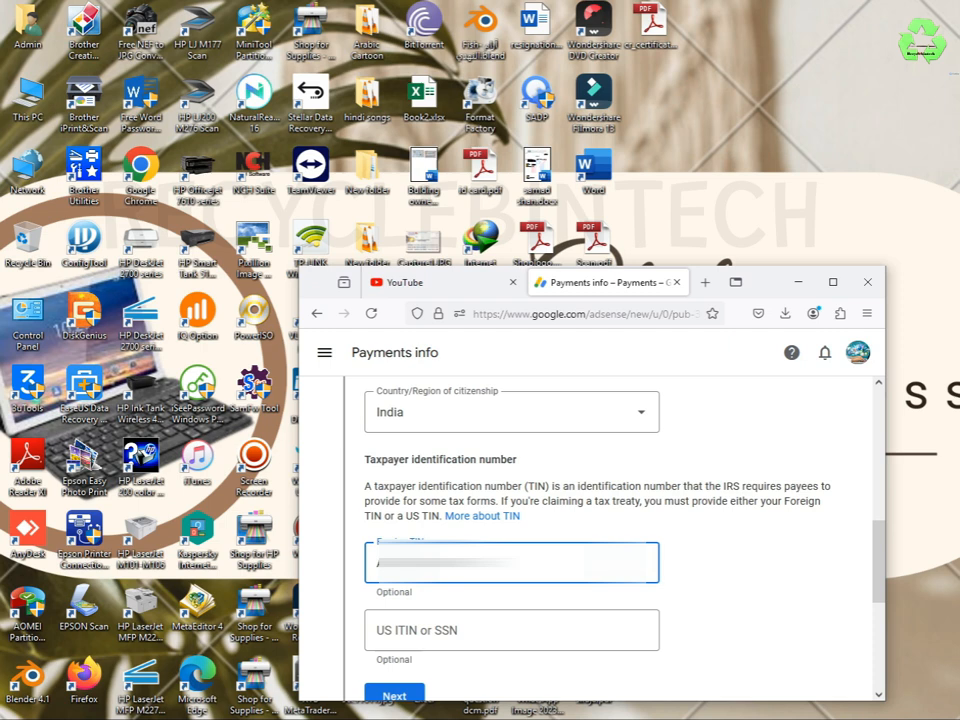
left_click(397, 696)
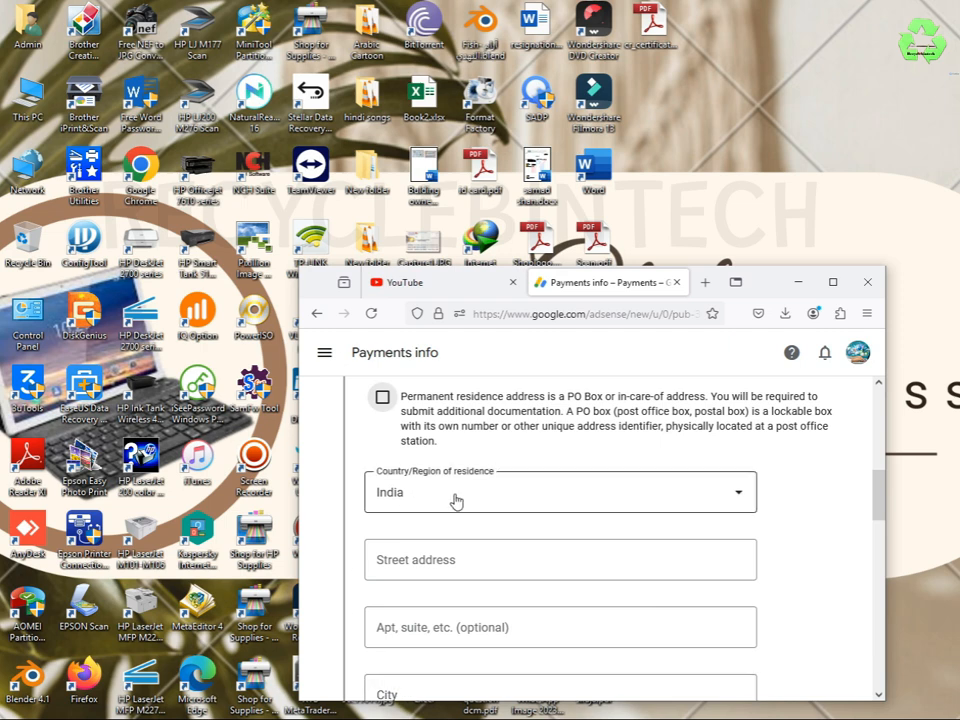
Fill in the permanent residence address from the saved suggestion, mark the mailing address as the same, and continue to the tax treaty section.
left_click(425, 568)
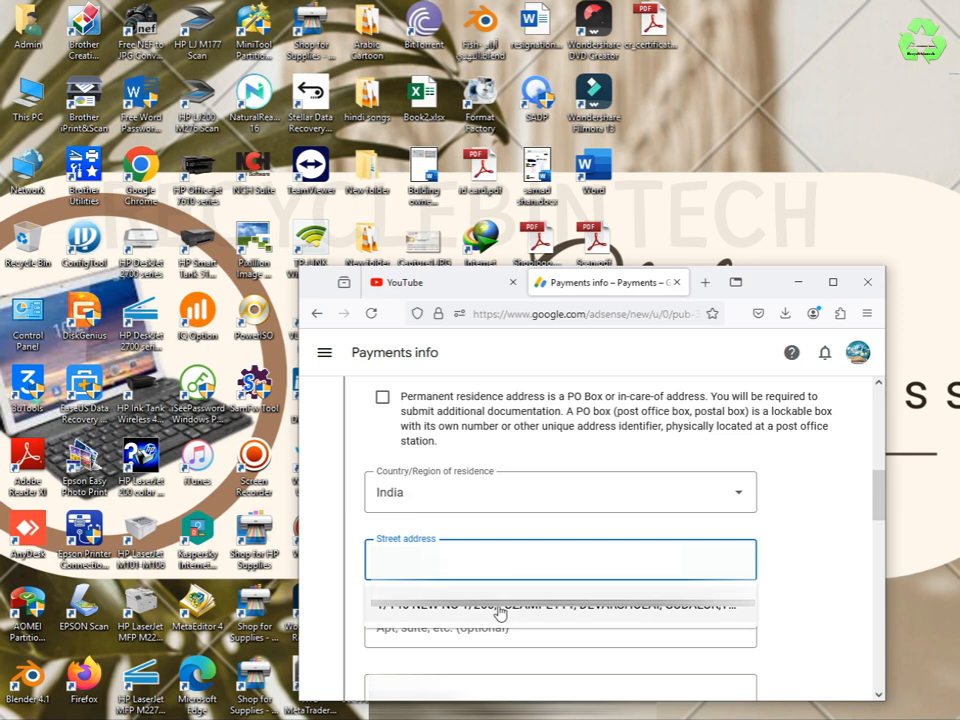
left_click(500, 608)
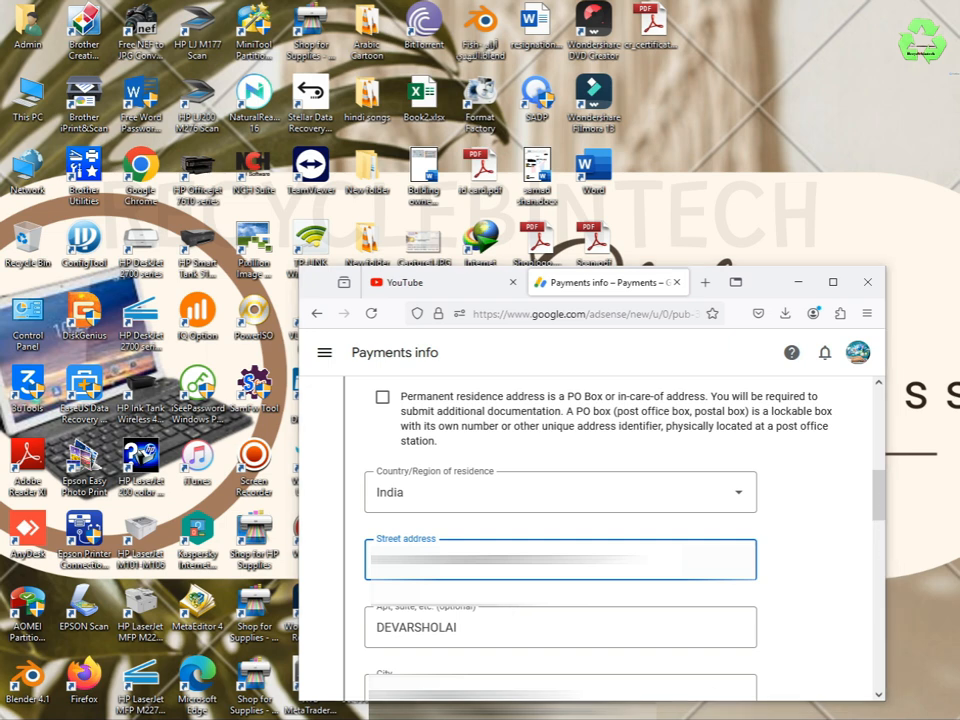
scroll(608, 519, "down", 5)
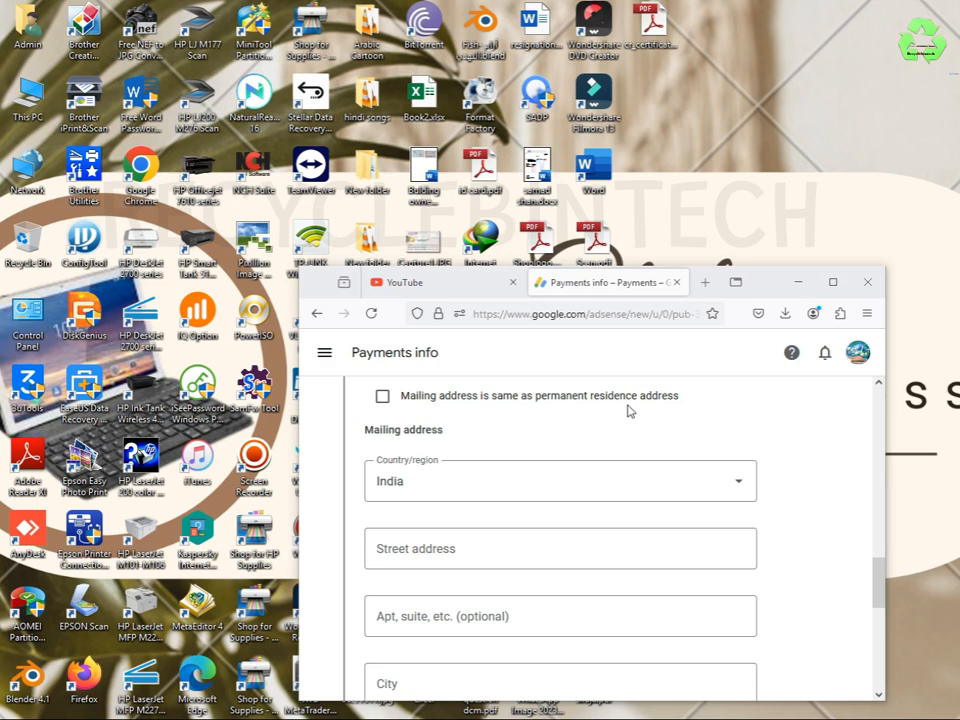
left_click(383, 398)
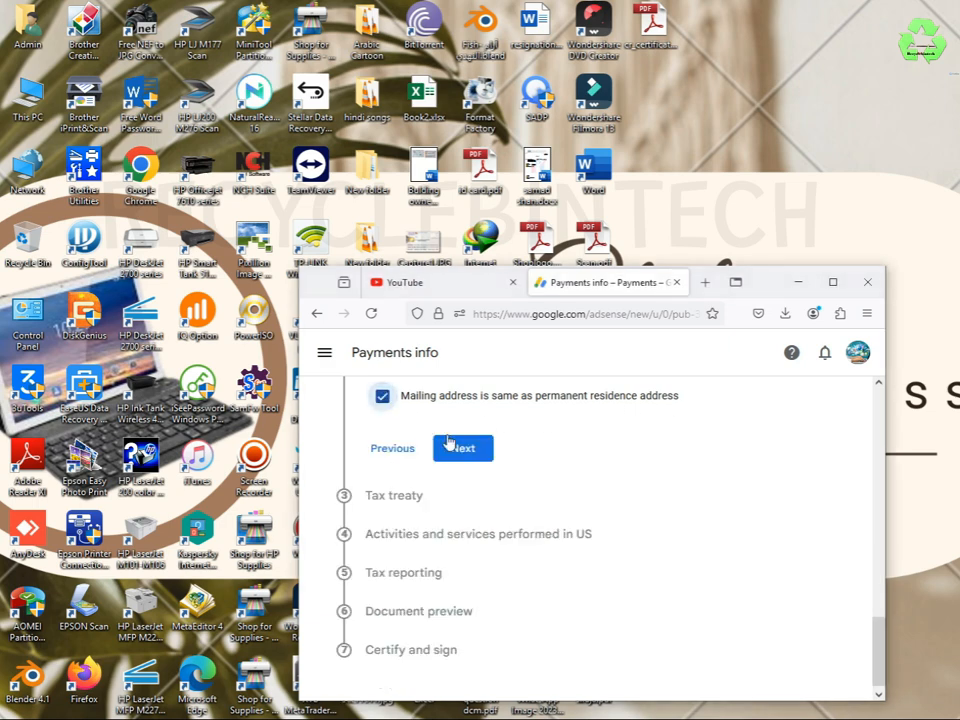
left_click(474, 456)
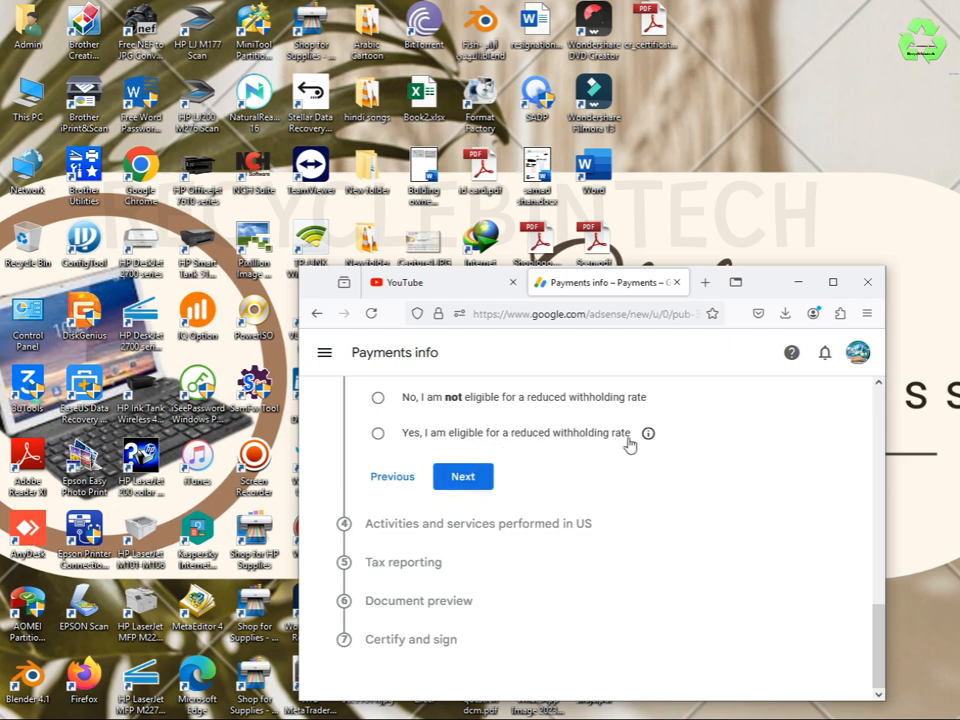
Claim eligibility for a reduced withholding rate and declare tax treaty residency in India.
left_click(378, 436)
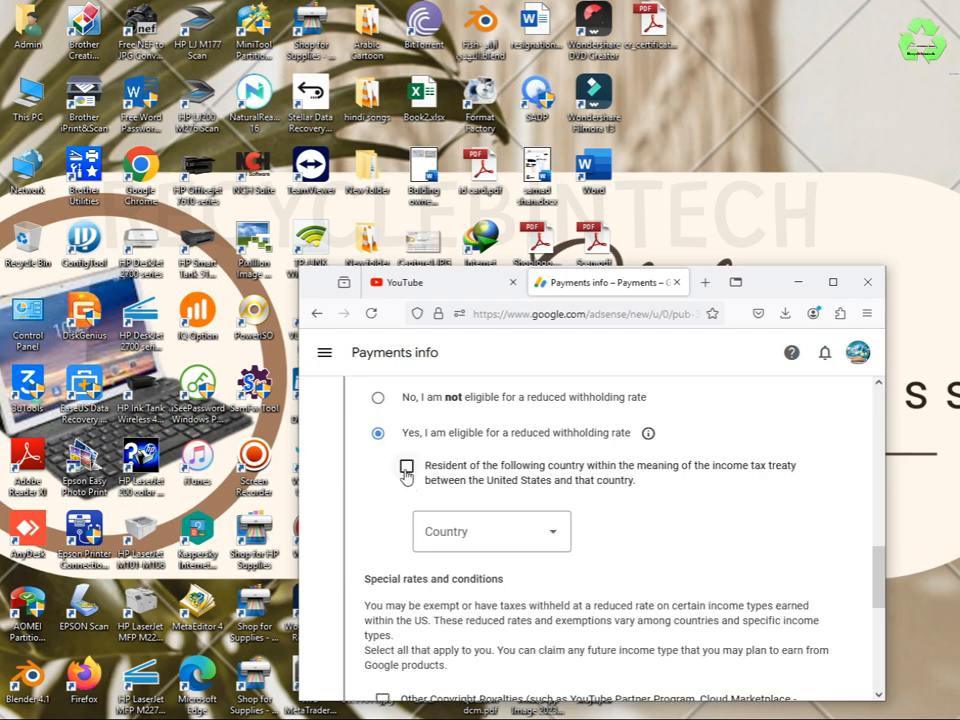
left_click(406, 467)
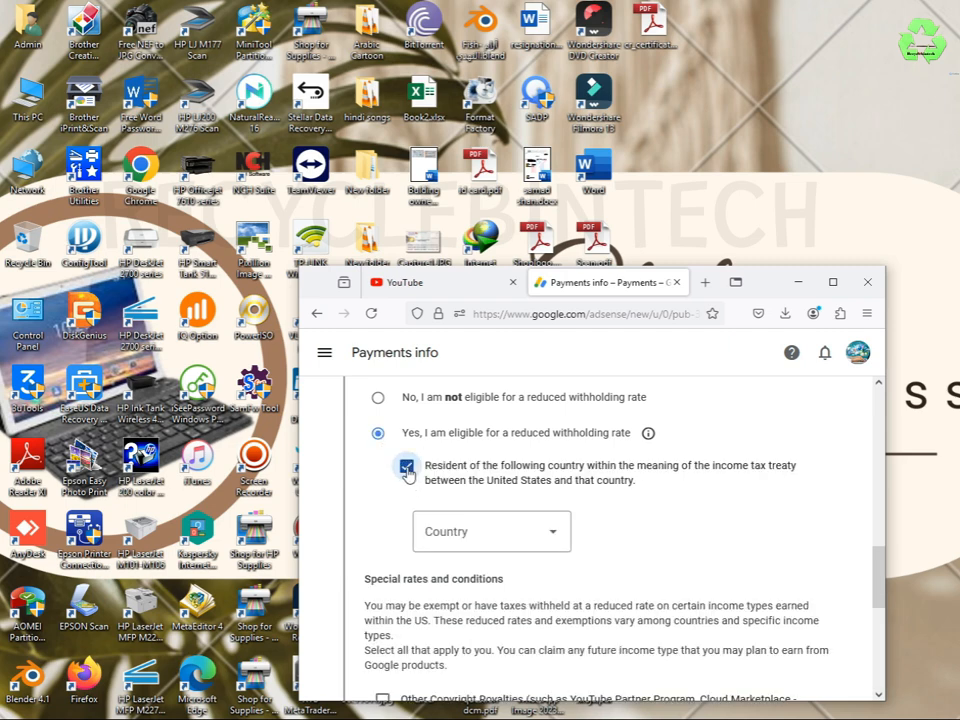
left_click(545, 534)
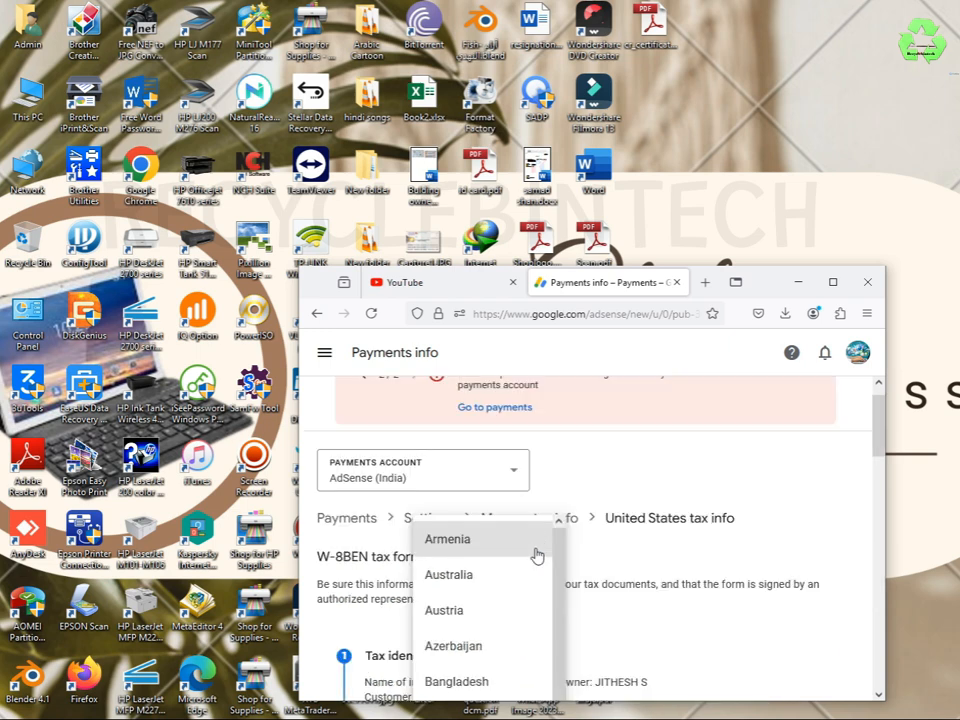
scroll(529, 584, "down", 20)
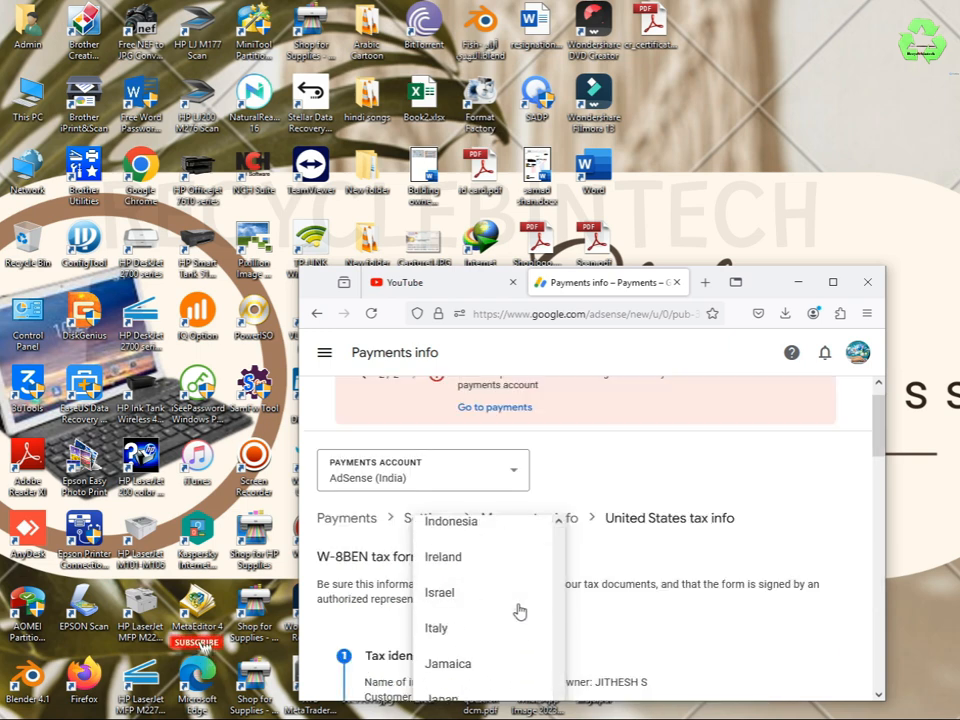
scroll(435, 589, "up", 2)
left_click(452, 572)
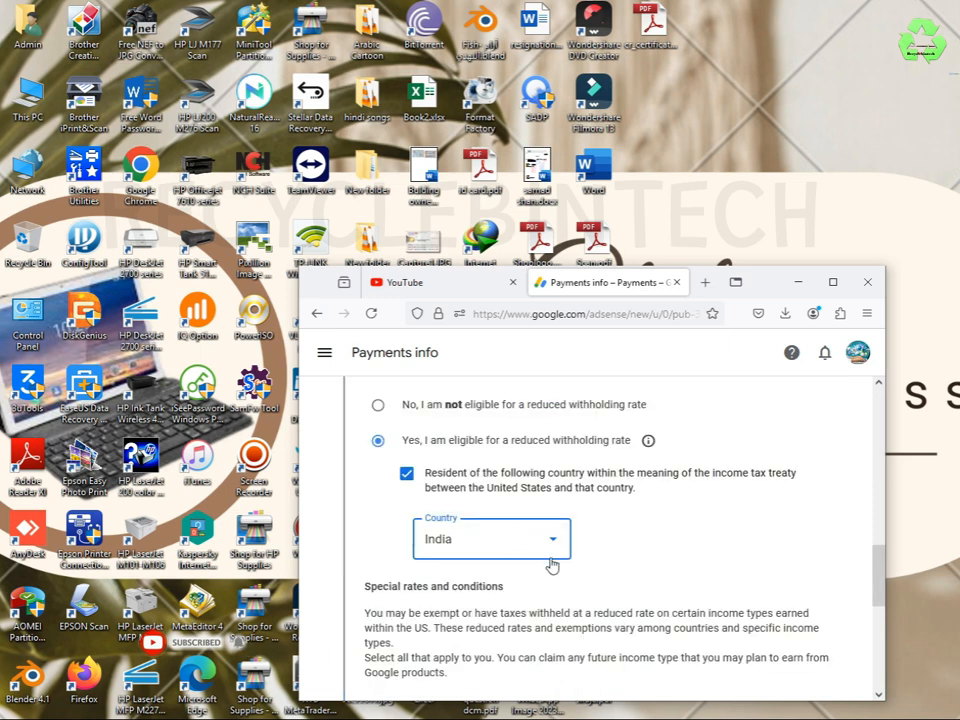
Claim Other Copyright Royalties under Article 12 at the 15% reduced treaty rate and confirm meeting the treaty terms.
scroll(632, 578, "down", 3)
scroll(632, 576, "down", 2)
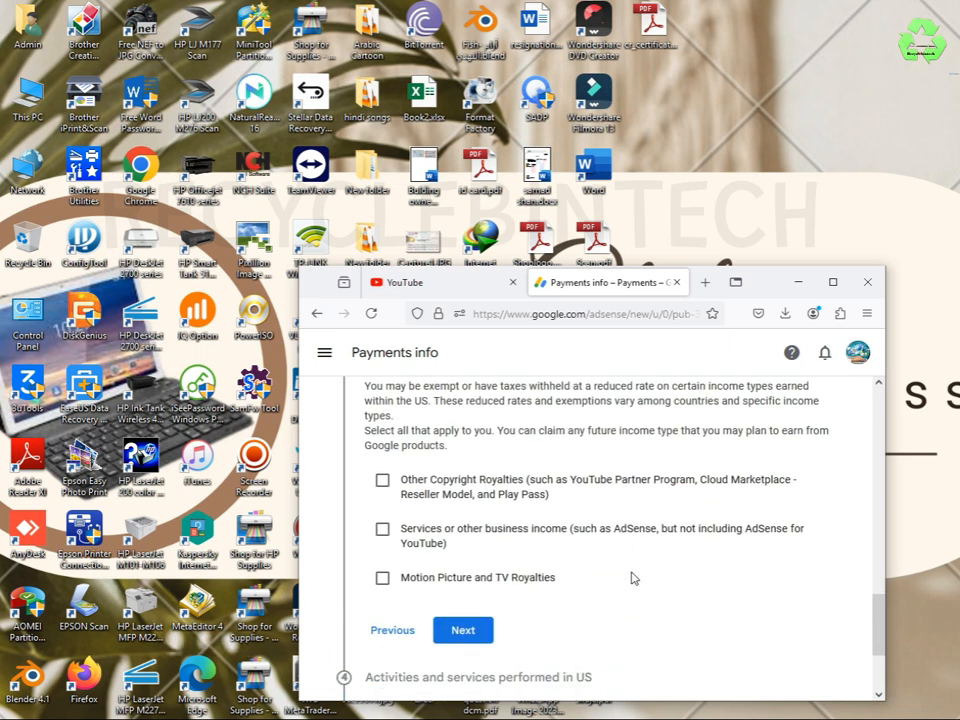
left_click(381, 481)
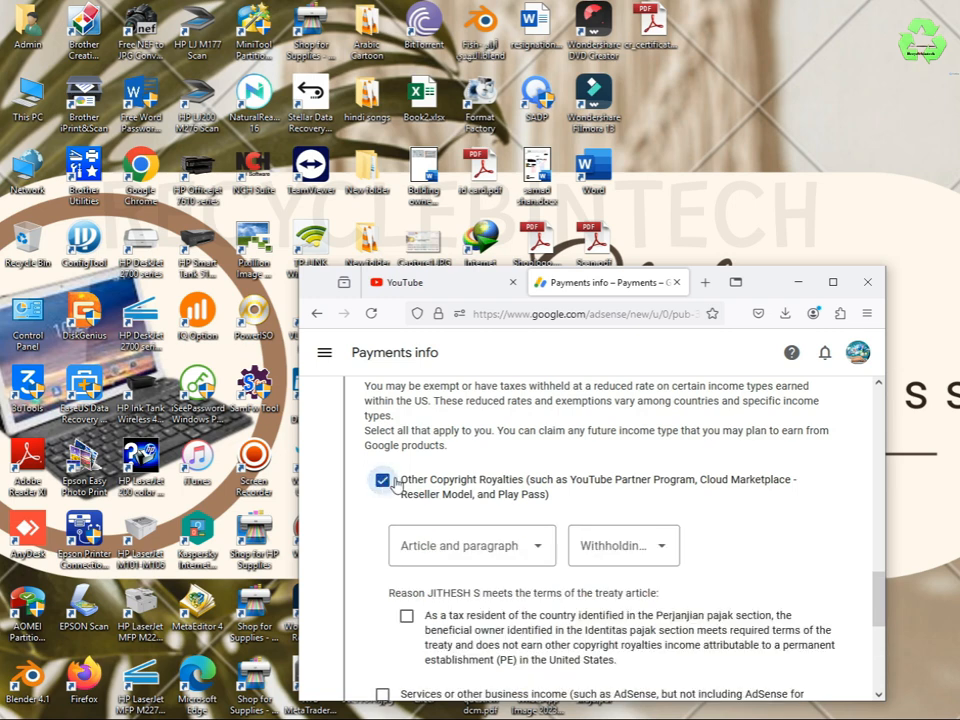
left_click(521, 551)
left_click(477, 588)
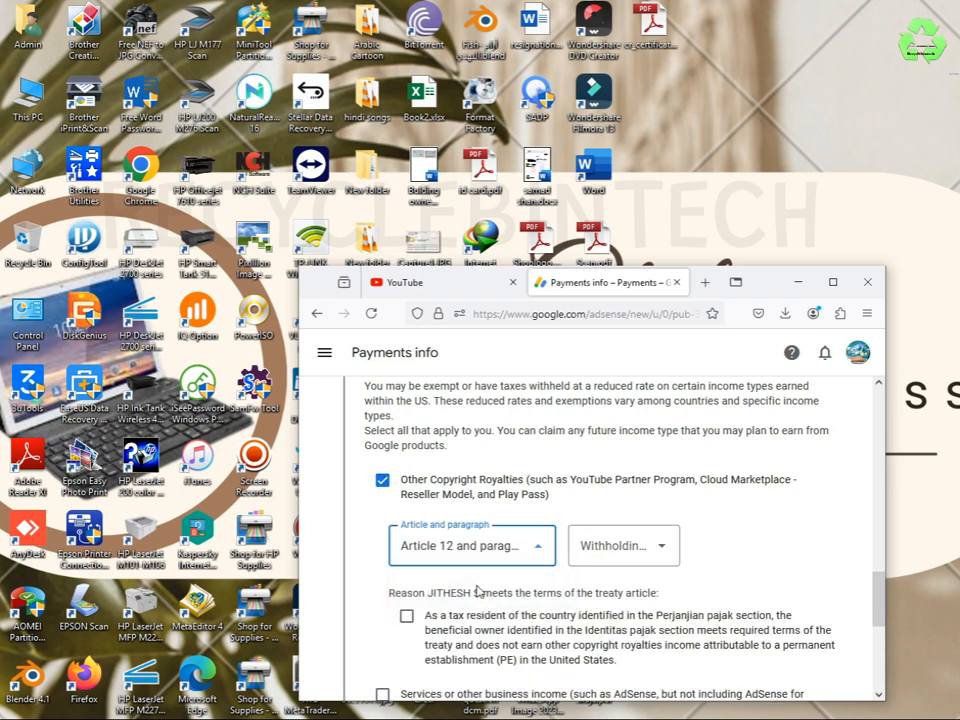
left_click(612, 552)
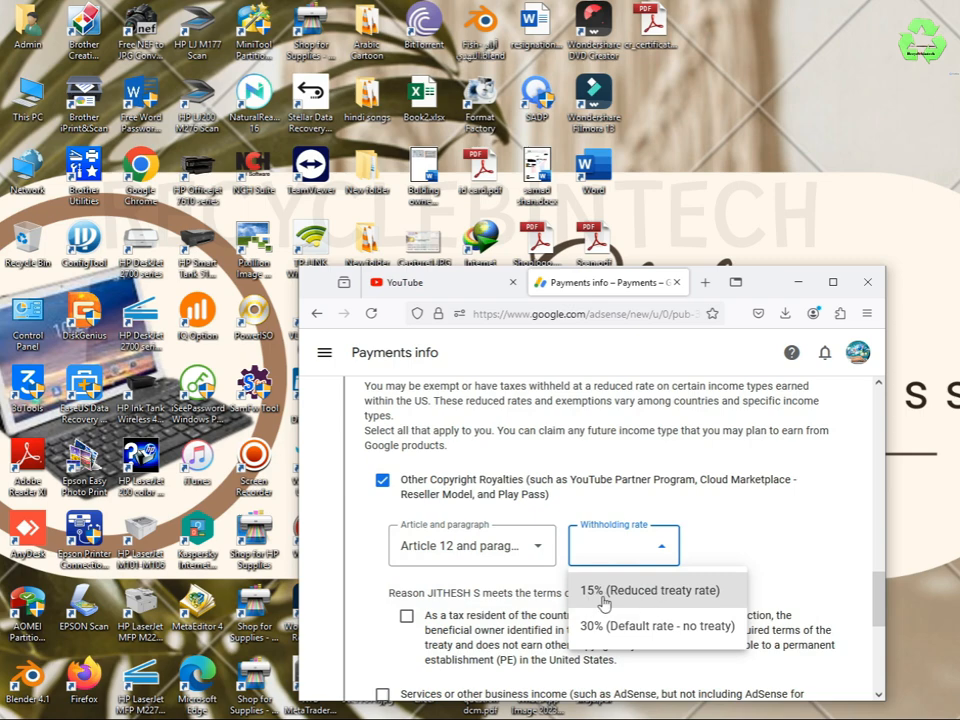
left_click(606, 600)
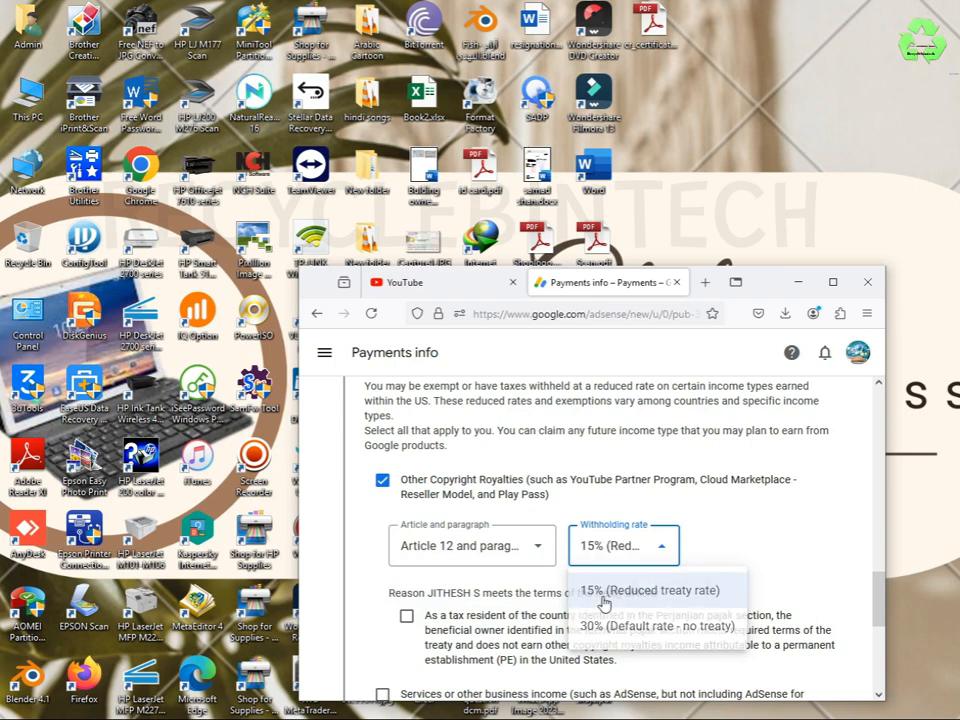
left_click(406, 619)
Claim Services or other business income under Article 7 and paragraph 1 at the 0% reduced treaty rate and confirm meeting its terms.
scroll(518, 618, "down", 3)
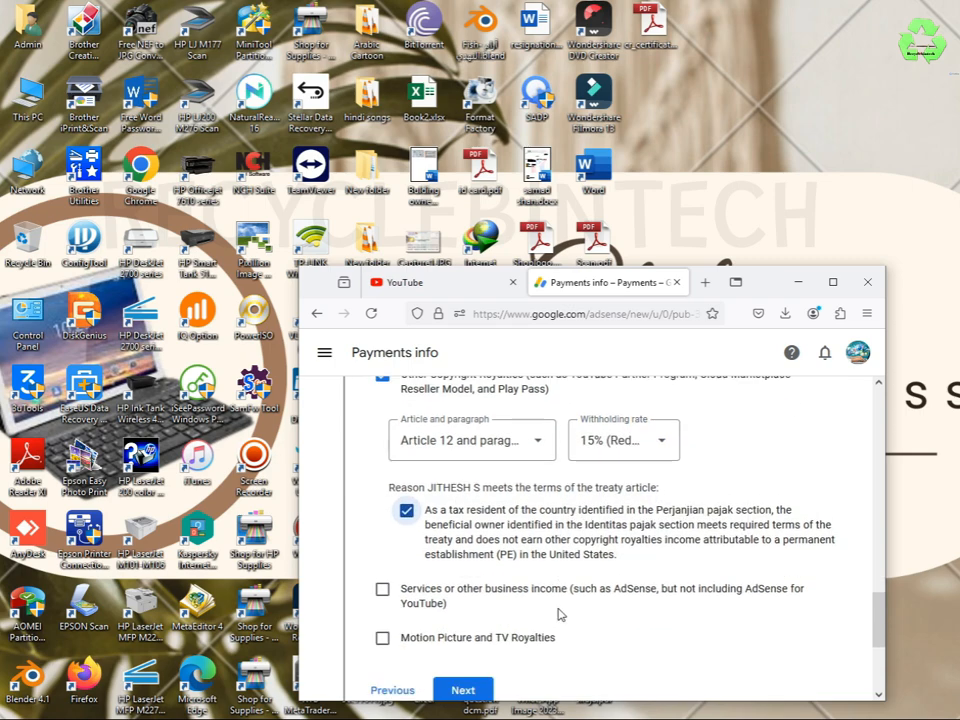
left_click(382, 544)
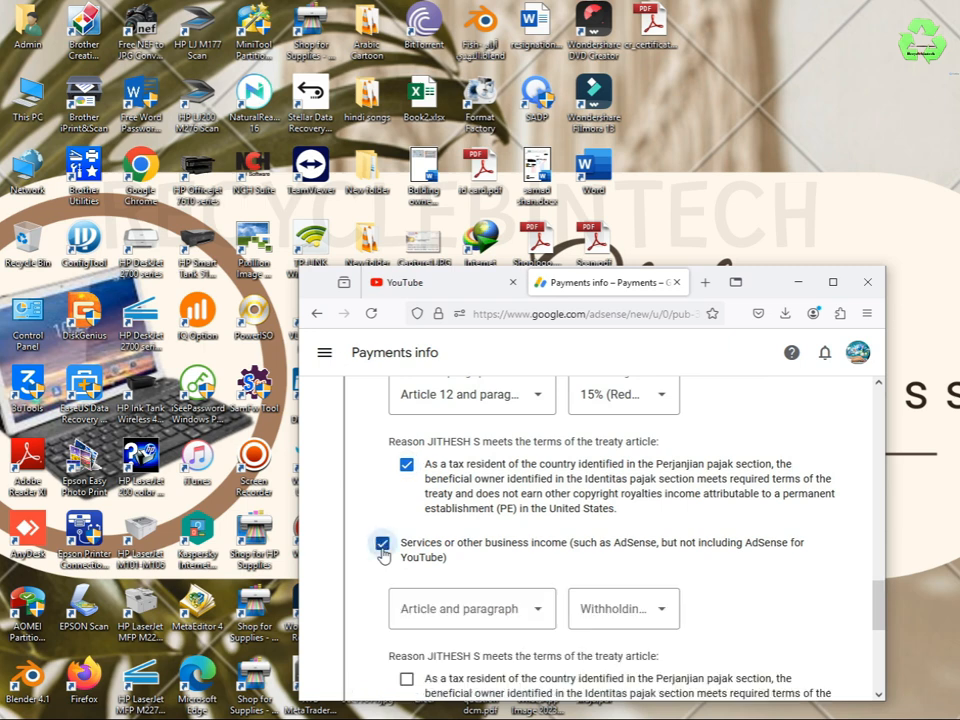
left_click(510, 607)
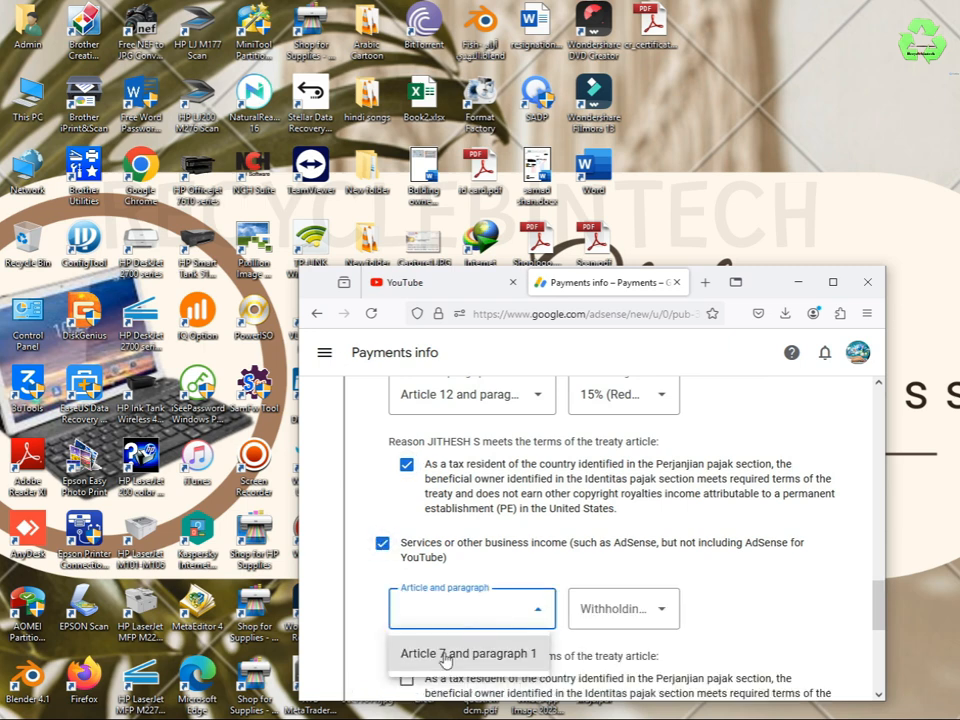
left_click(418, 652)
left_click(598, 612)
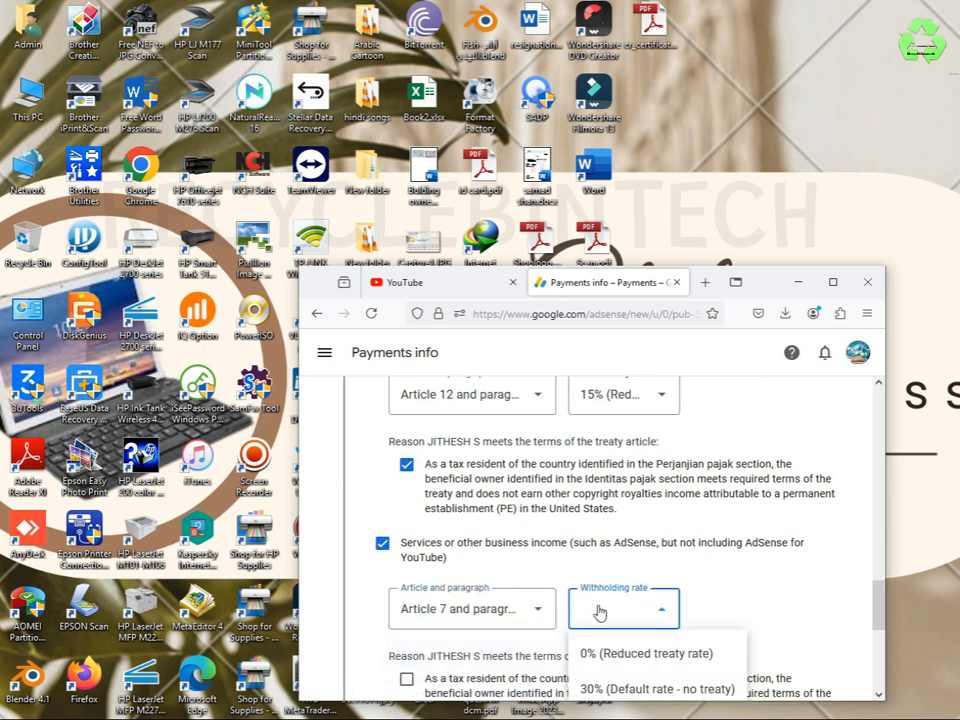
left_click(593, 660)
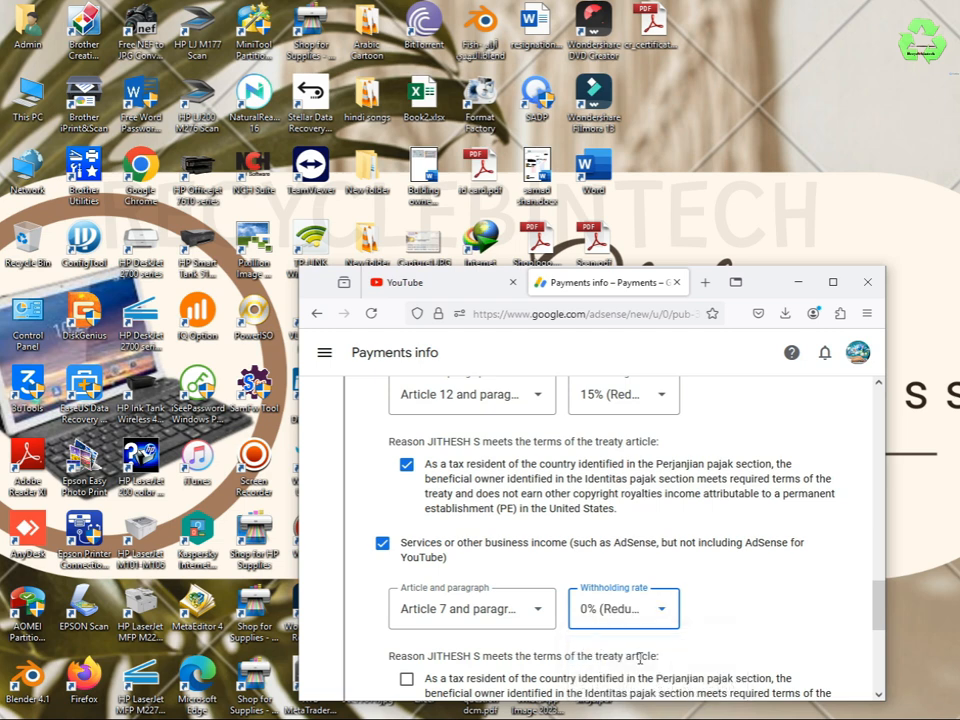
scroll(705, 620, "down", 3)
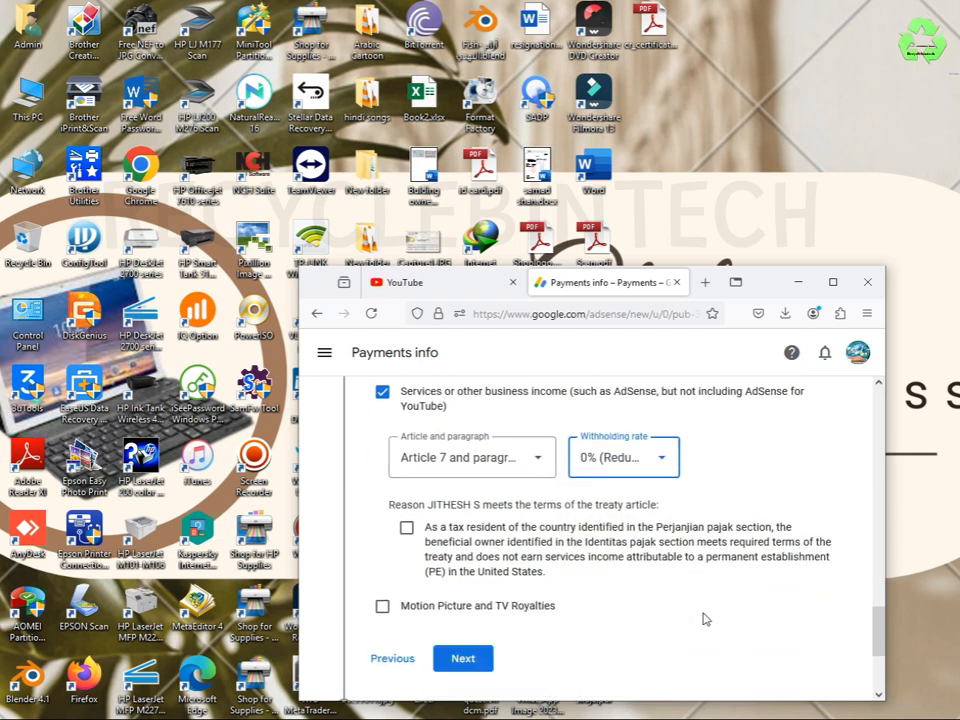
left_click(406, 527)
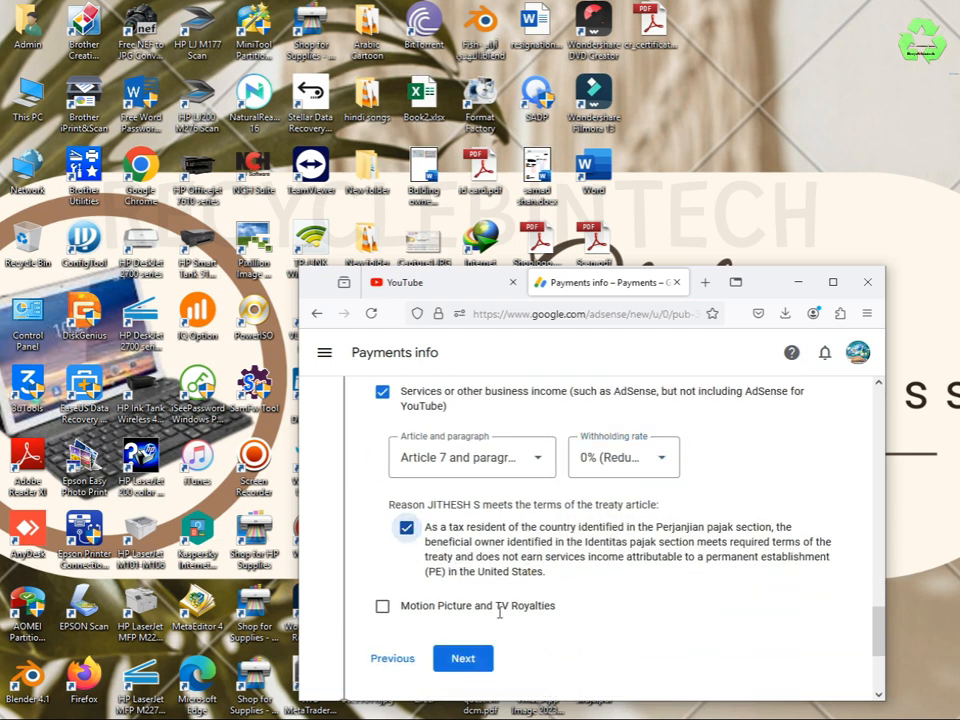
Claim Motion Picture and TV Royalties under Article 12 and paragraph 2A II at 15%, confirm the treaty terms, and continue to the US activities section.
left_click(382, 607)
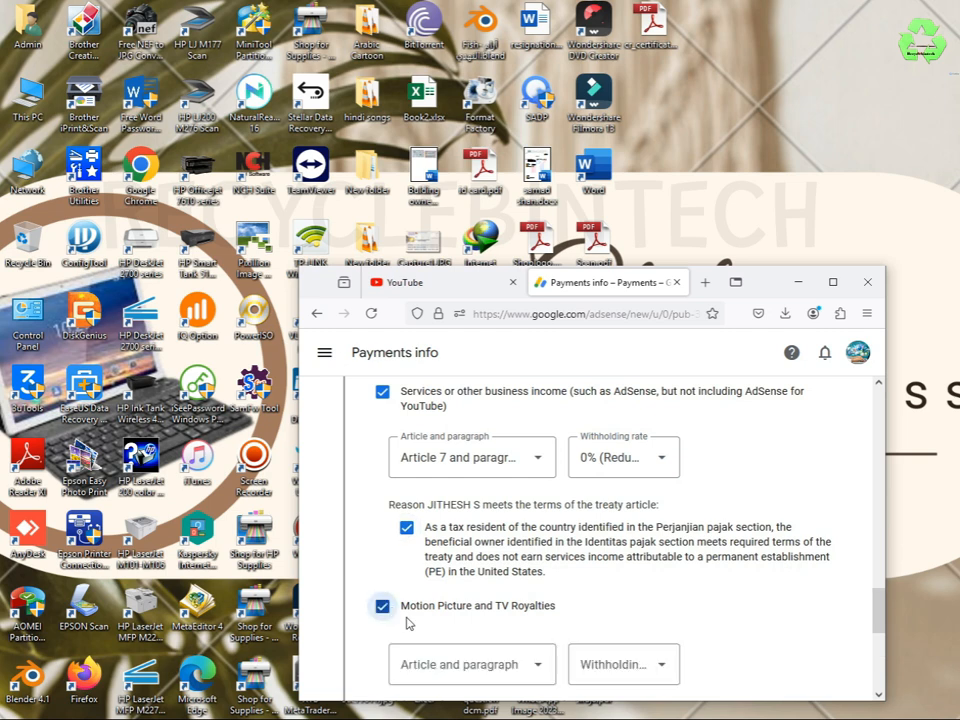
scroll(765, 641, "down", 3)
left_click(488, 521)
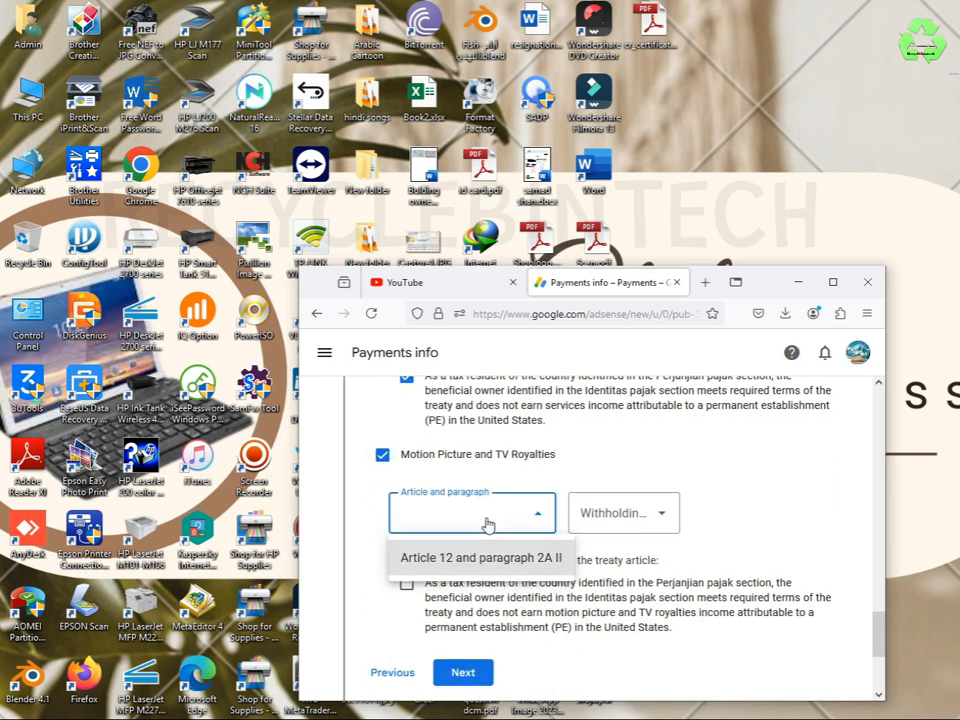
left_click(457, 560)
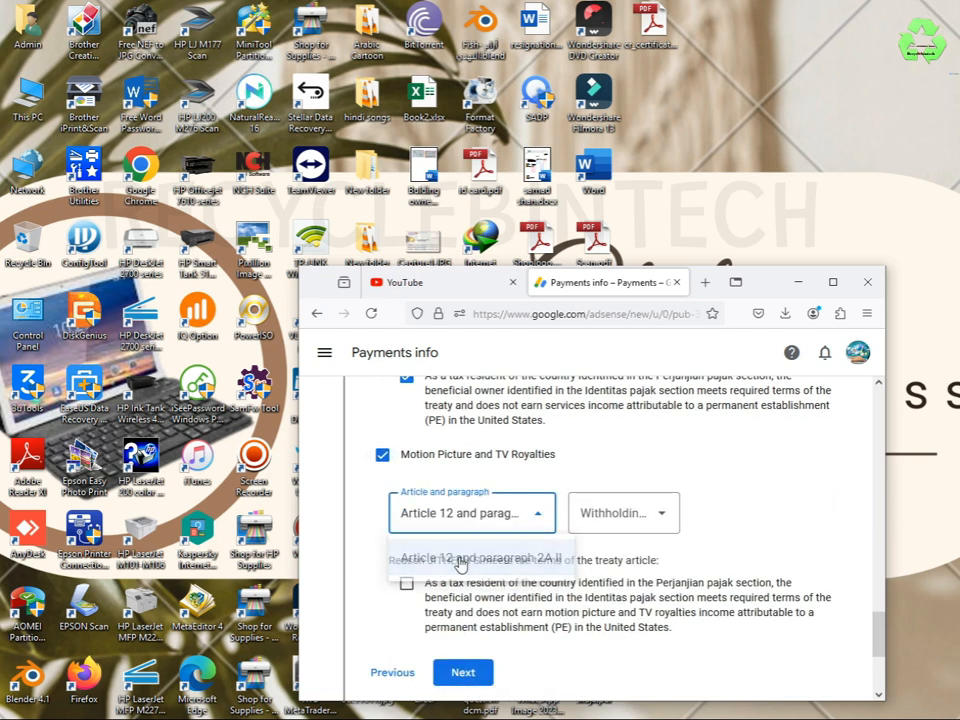
left_click(600, 523)
left_click(608, 560)
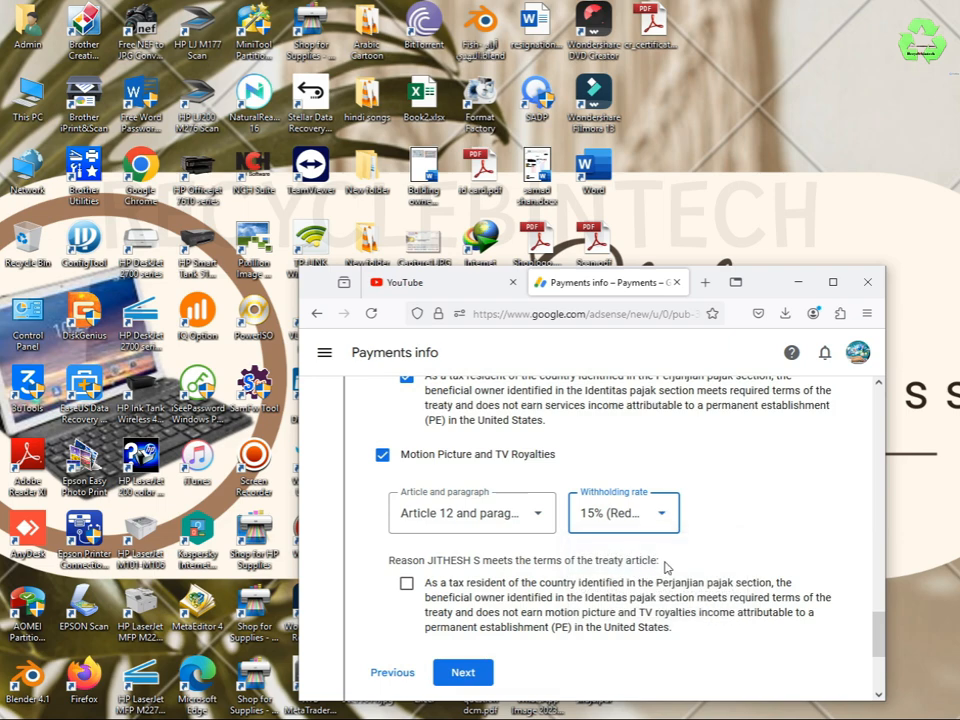
scroll(670, 563, "down", 1)
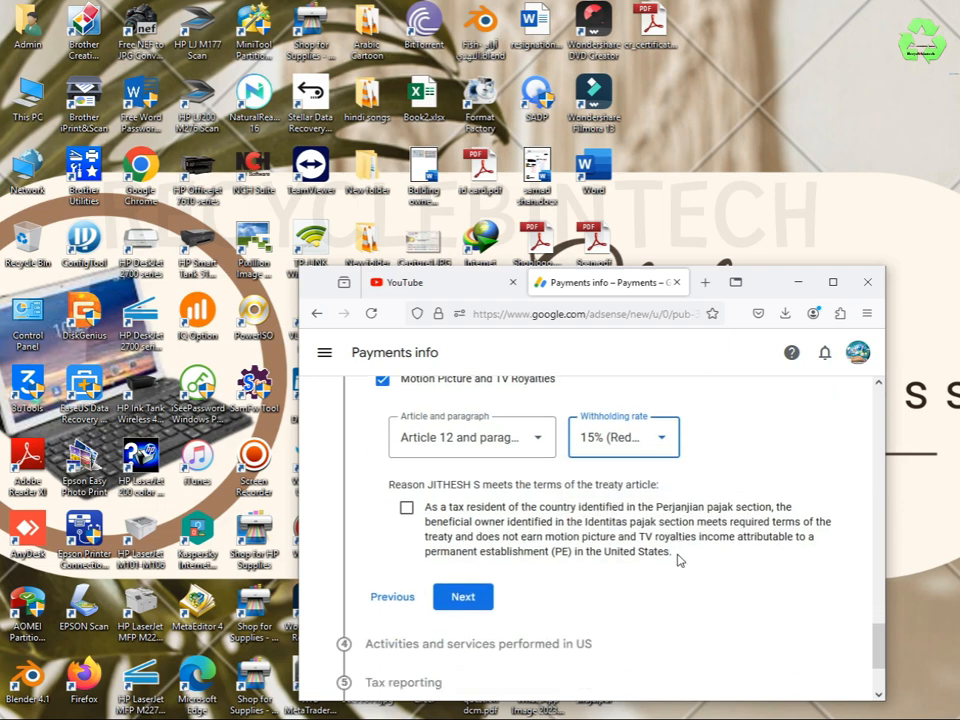
left_click(406, 507)
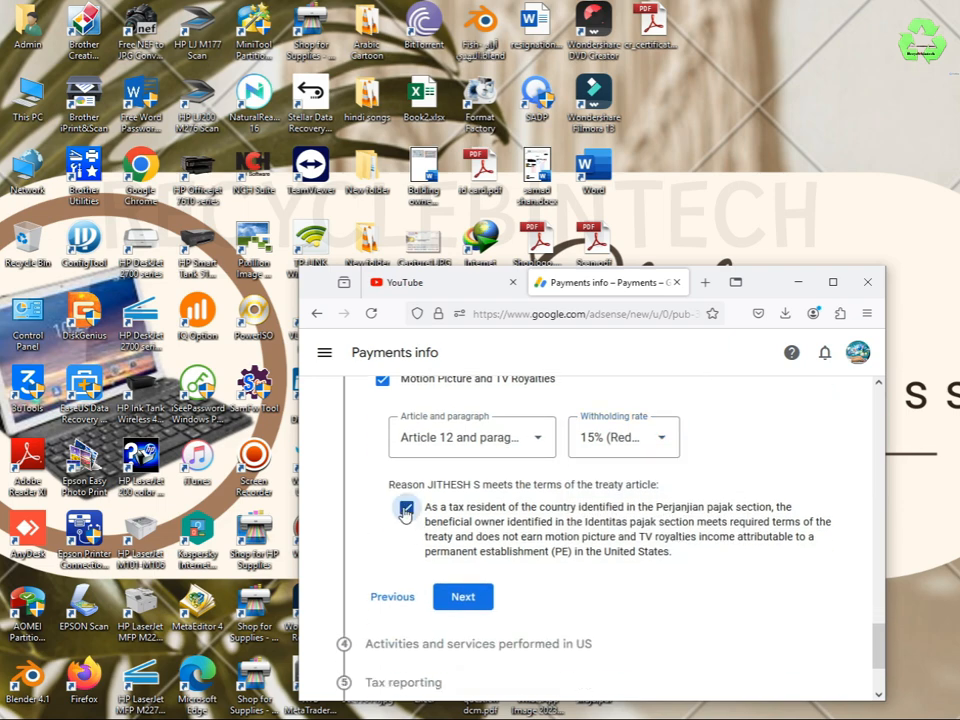
left_click(464, 604)
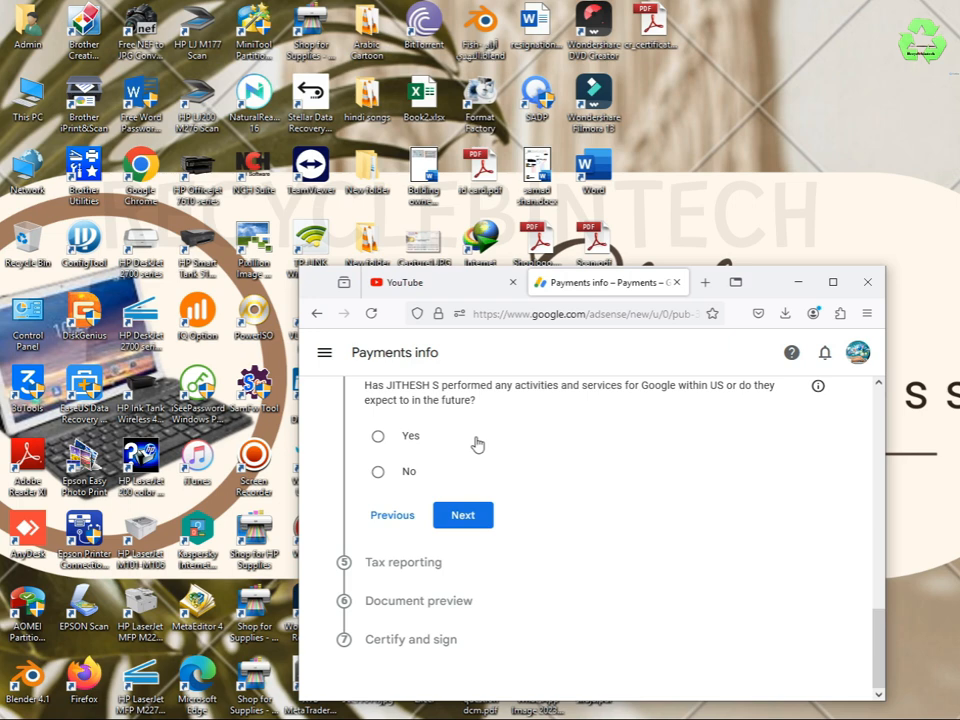
Answer No to activities and services performed in the US, certify they are performed solely outside it, and continue to tax reporting.
left_click(382, 474)
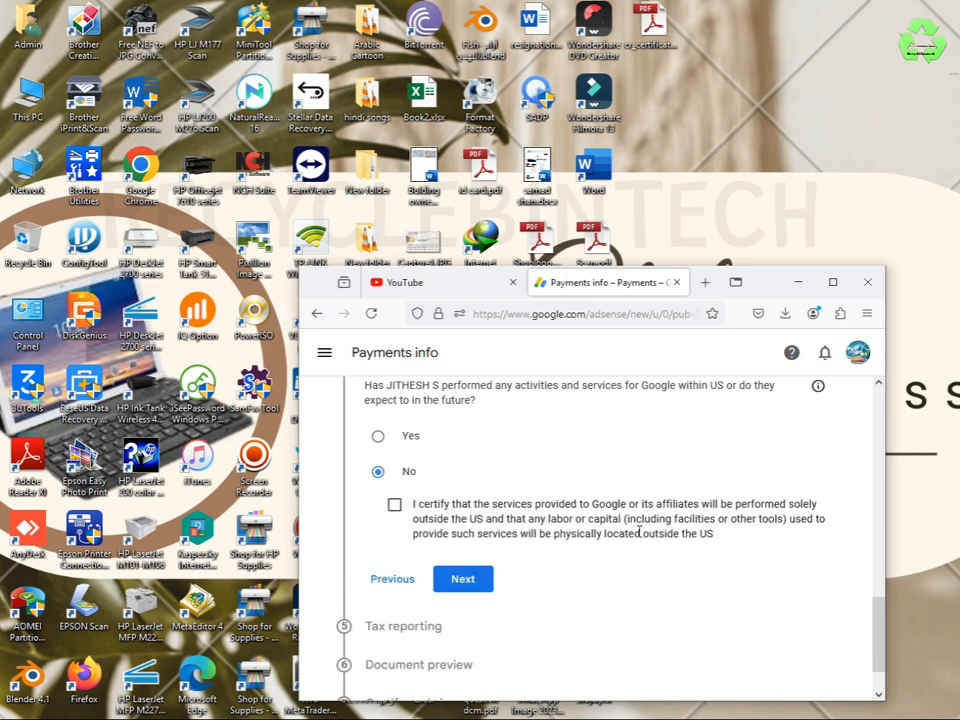
left_click(395, 508)
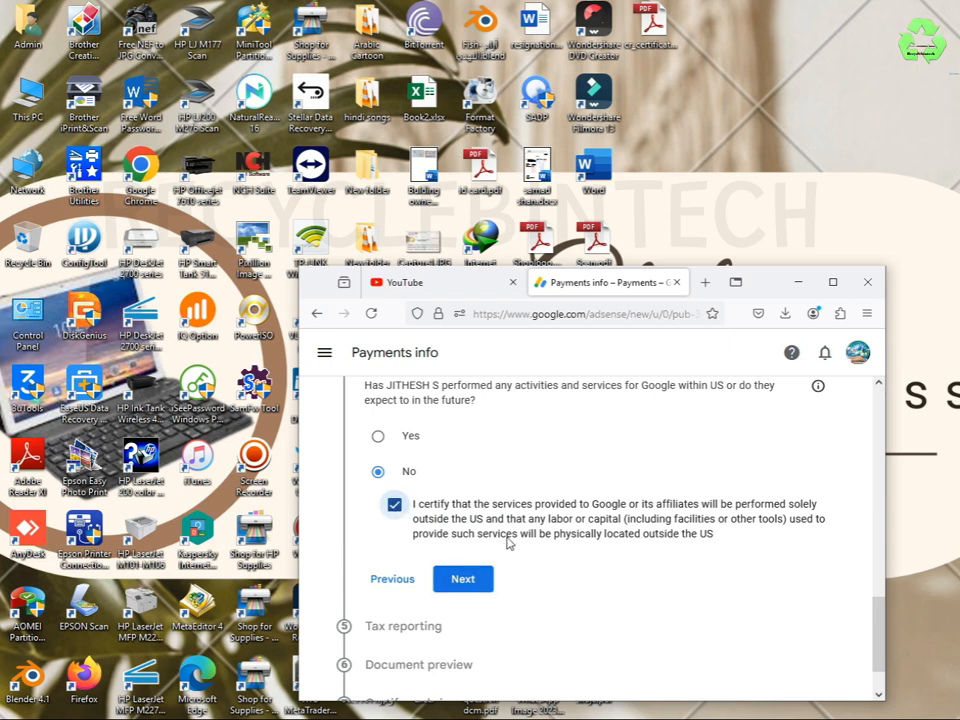
left_click(467, 581)
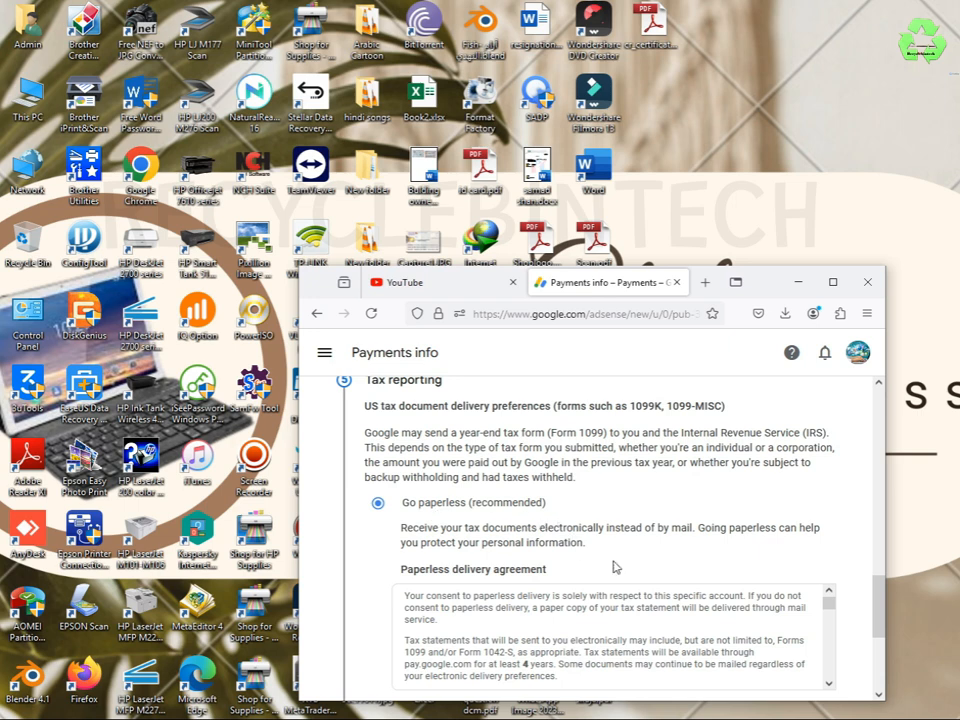
Keep paperless tax document delivery, accept its delivery agreement, and continue to the document preview.
scroll(692, 577, "down", 3)
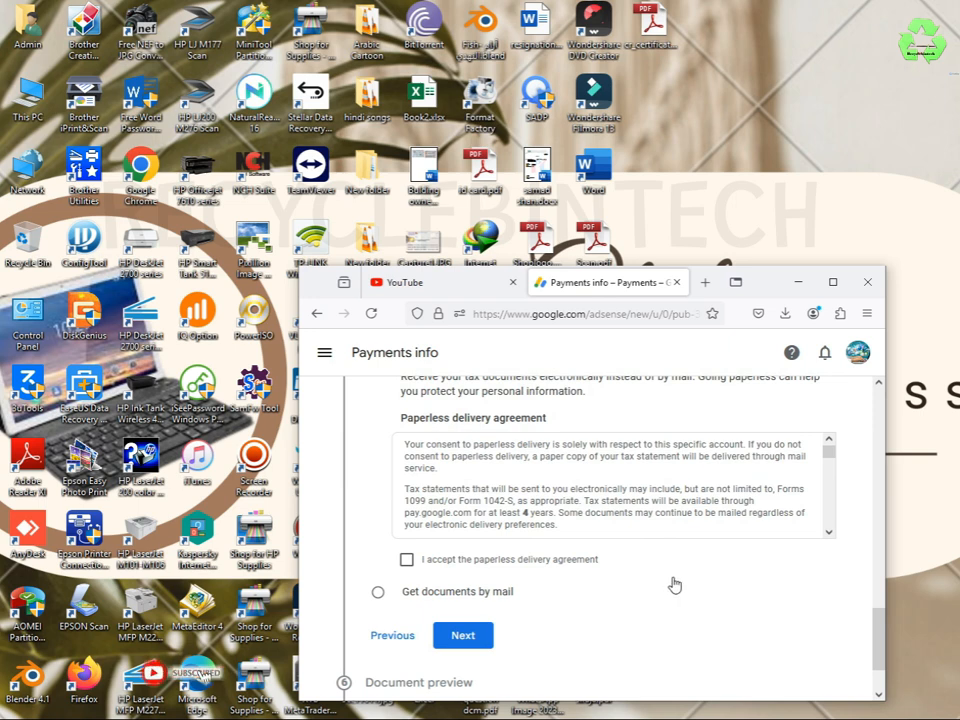
scroll(673, 585, "down", 1)
scroll(675, 583, "up", 2)
scroll(676, 582, "down", 3)
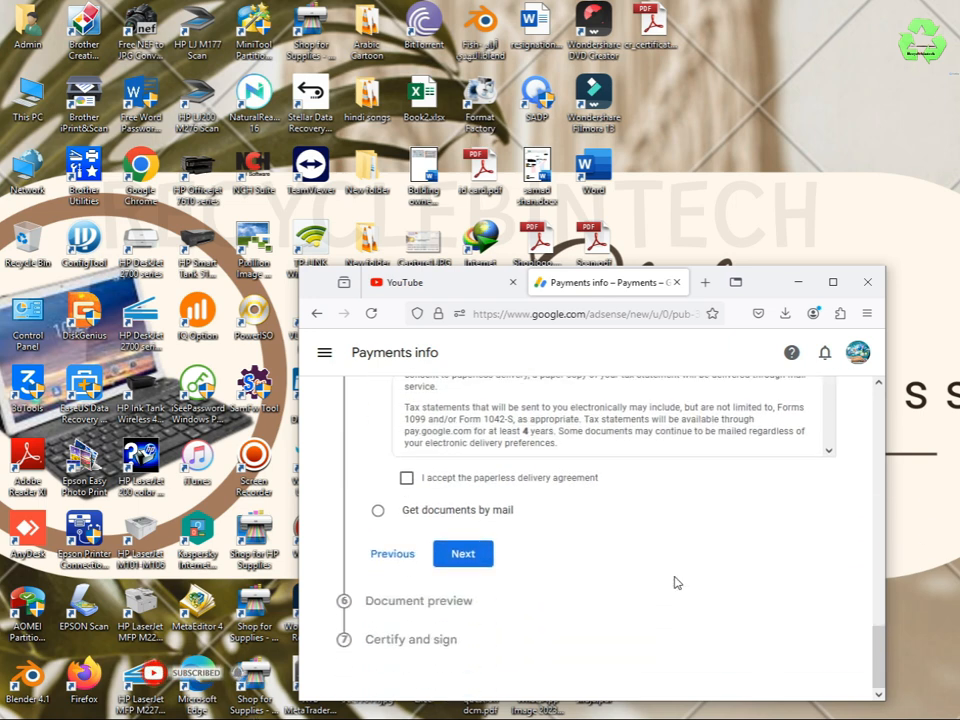
left_click(407, 479)
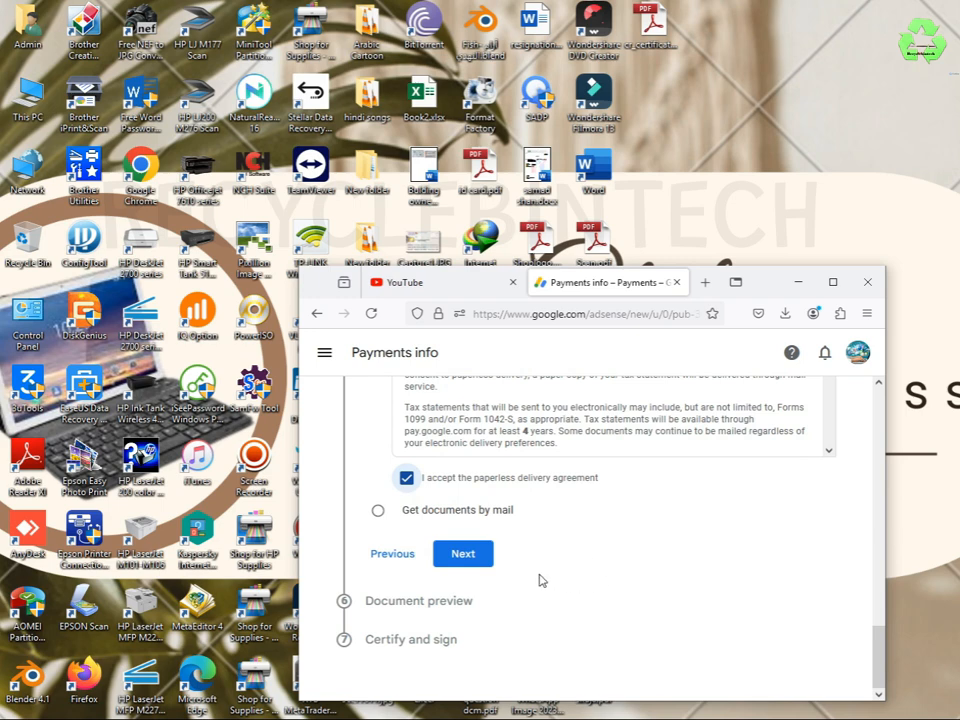
scroll(682, 594, "up", 3)
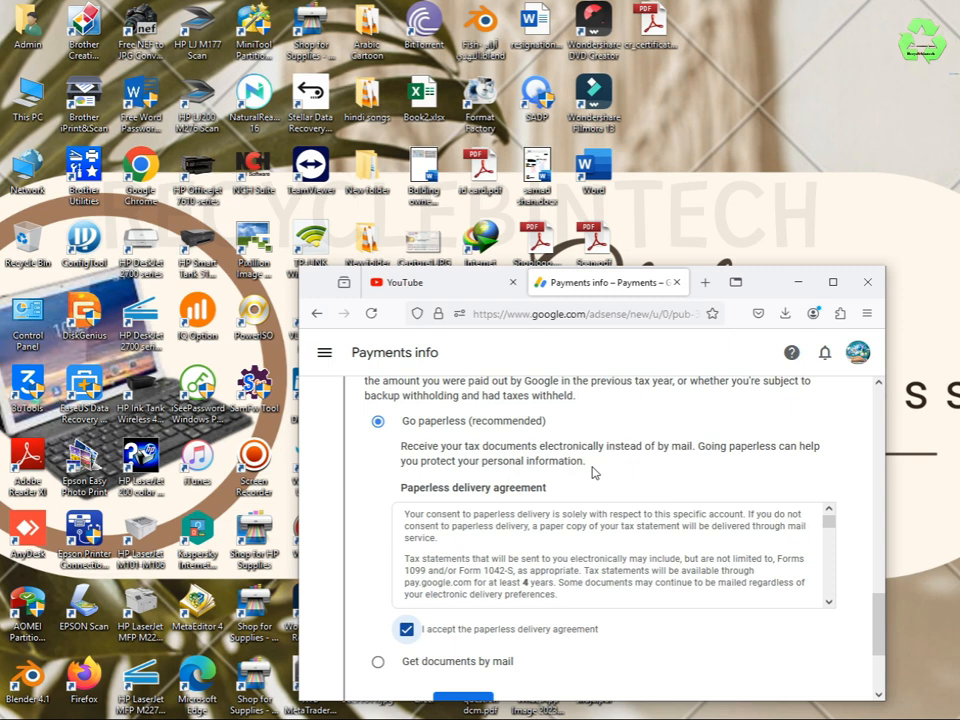
scroll(551, 523, "down", 5)
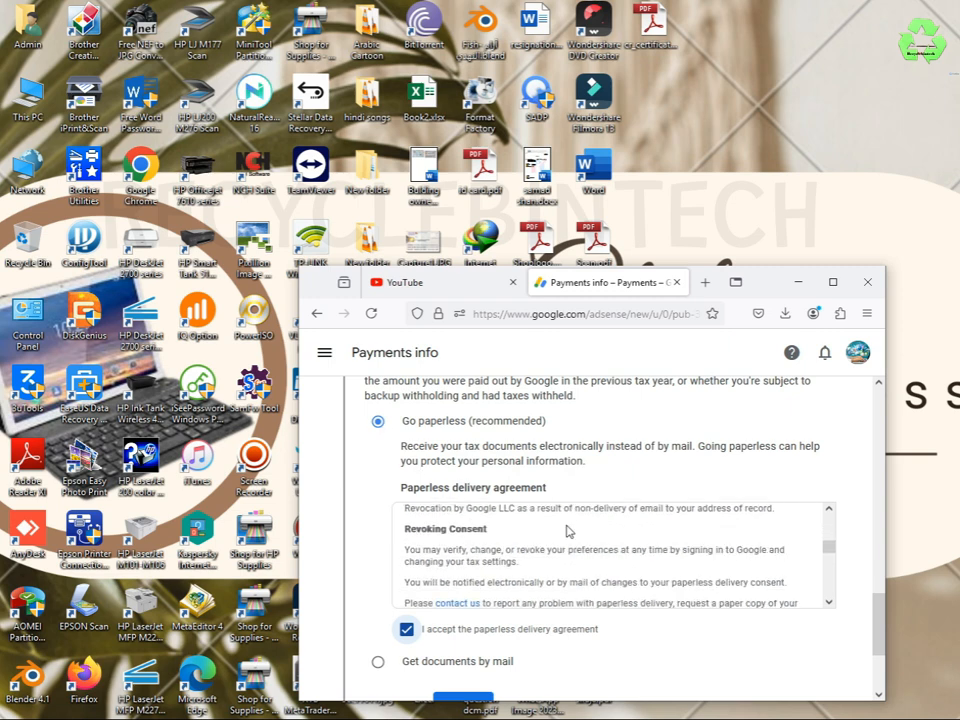
scroll(567, 531, "down", 5)
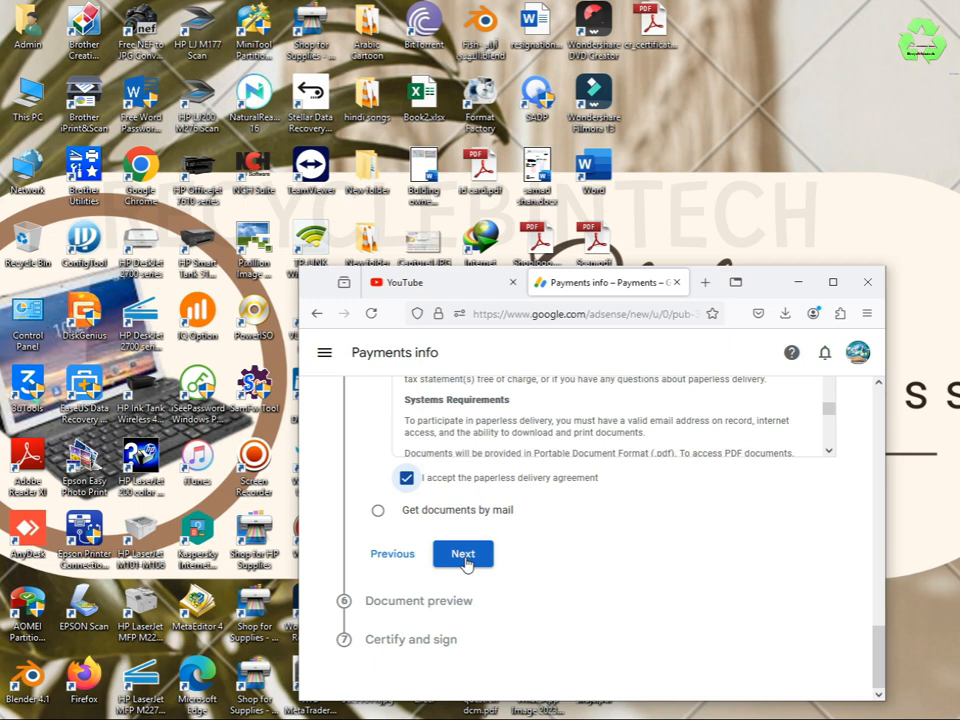
left_click(463, 555)
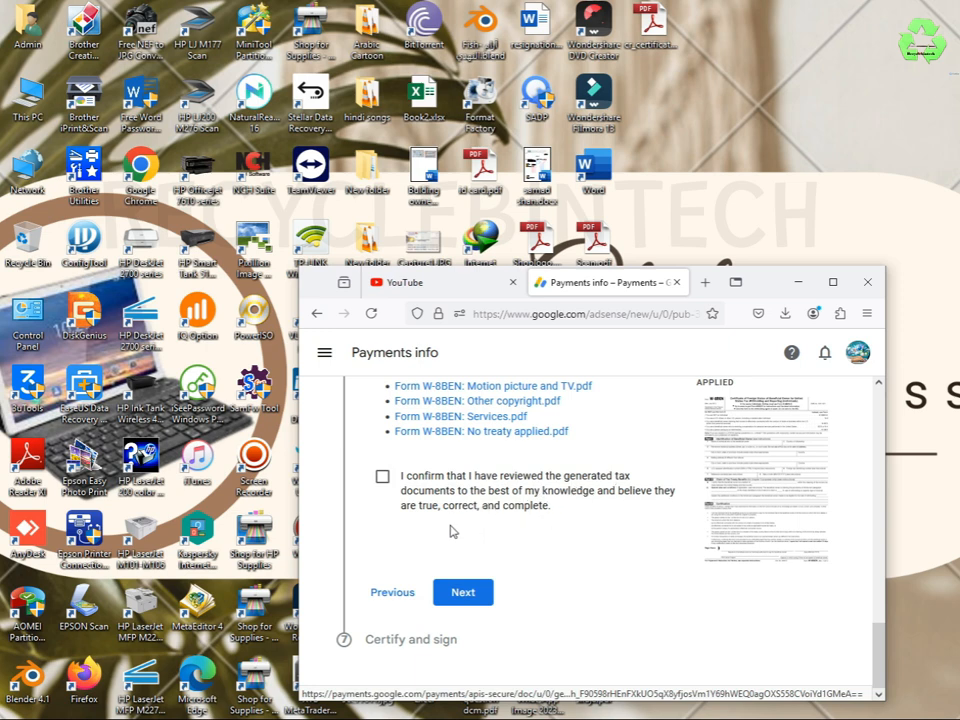
Confirm that the generated tax documents were reviewed, continue to Certify and sign, and accept the declaration under penalties of perjury.
left_click(382, 477)
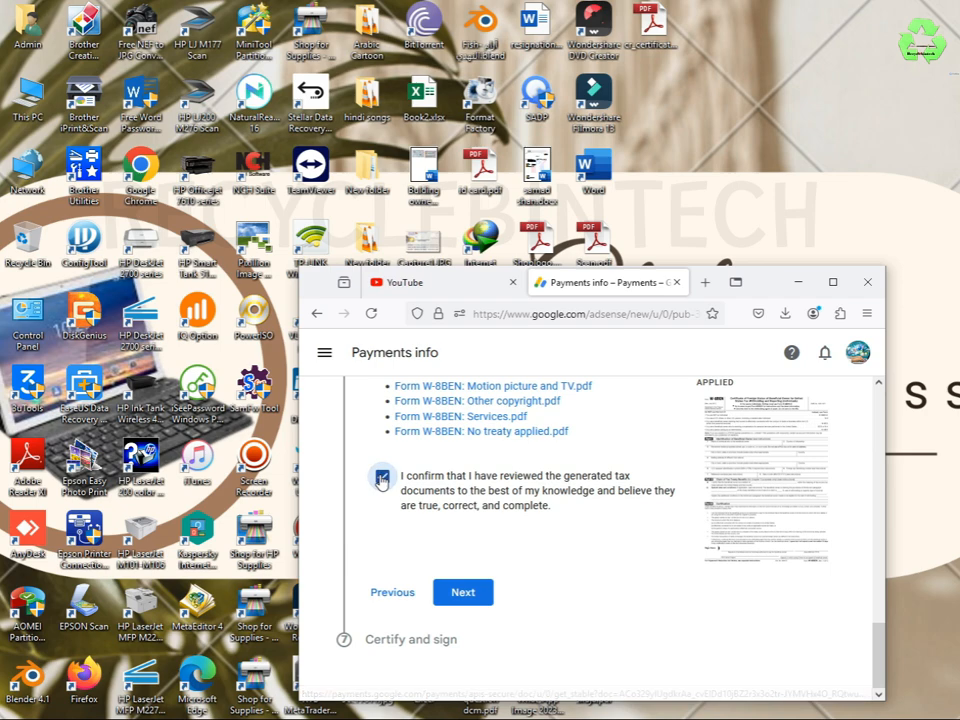
left_click(456, 594)
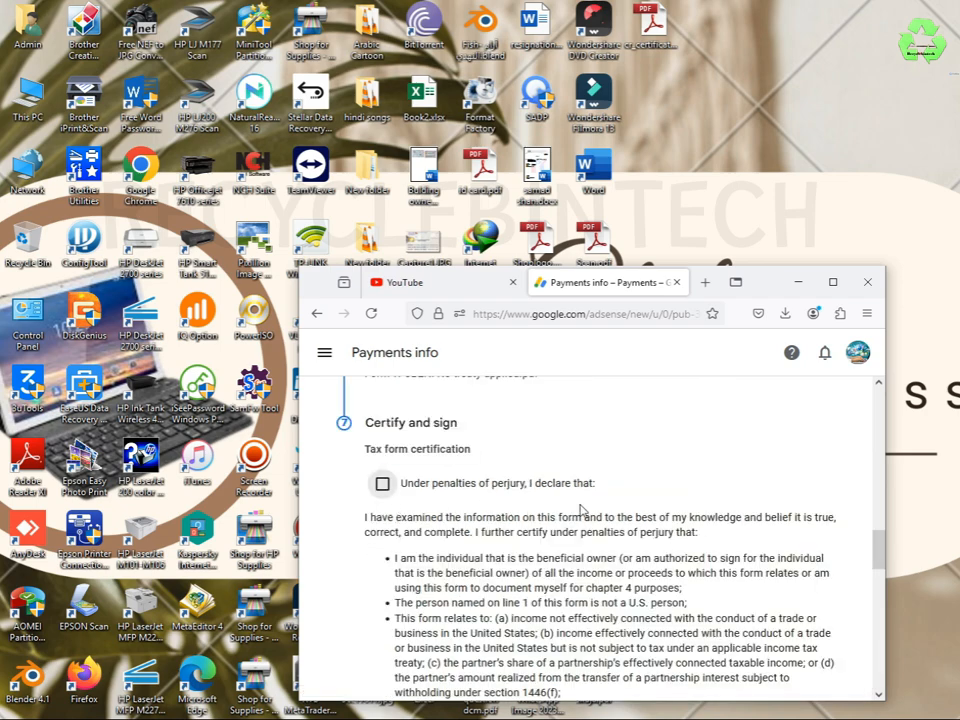
left_click(383, 486)
Certify the optional unchanged status affidavit and set its starting year to January 1, 2024.
scroll(663, 568, "down", 5)
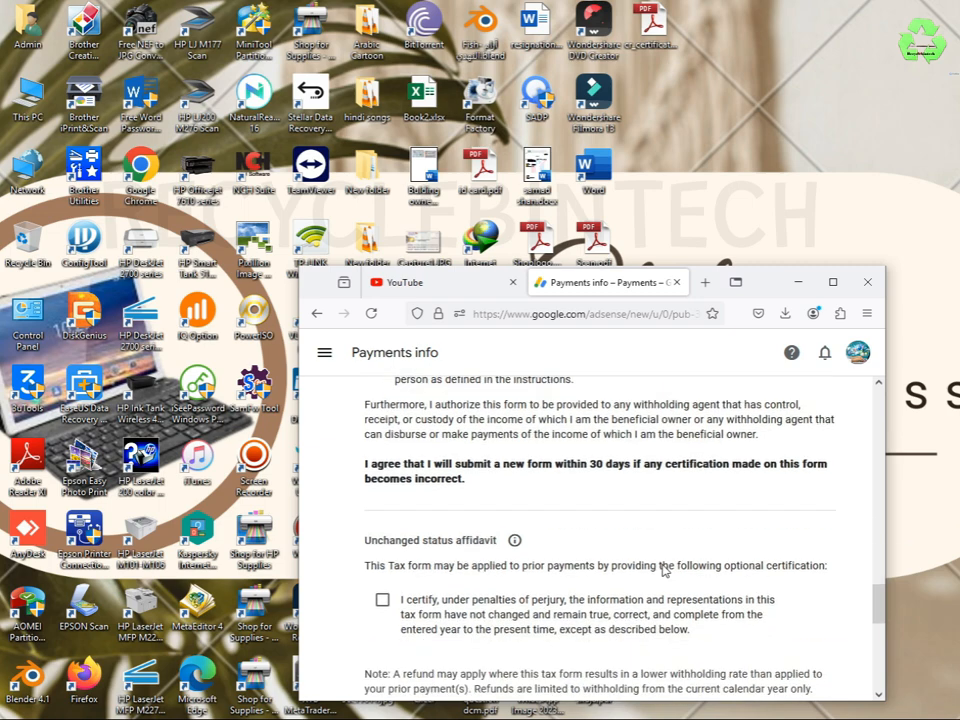
scroll(663, 566, "down", 1)
scroll(662, 565, "up", 1)
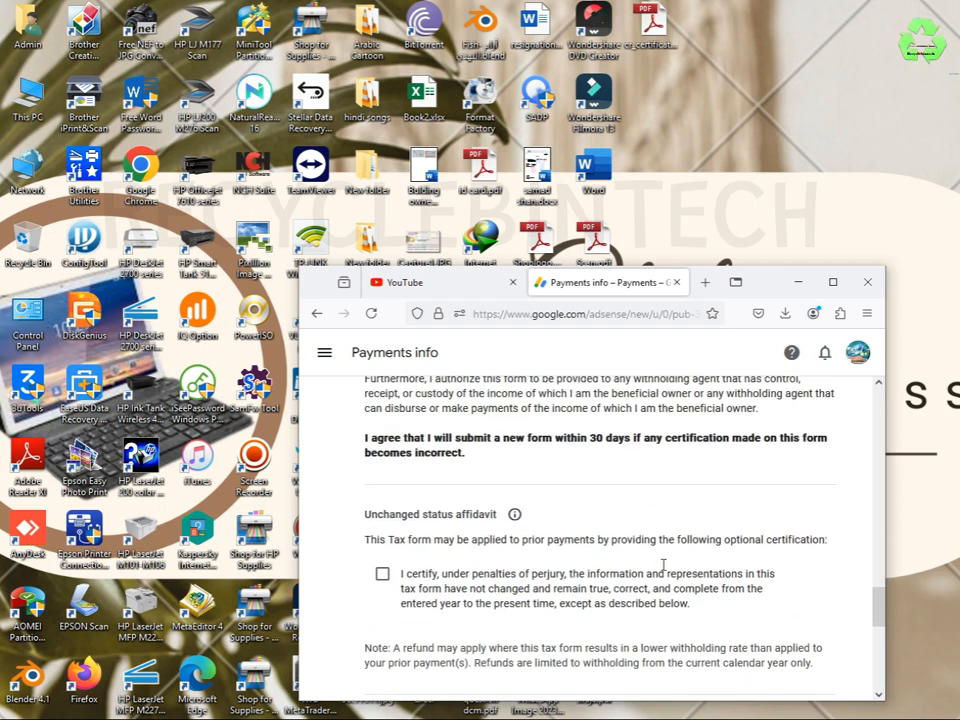
scroll(367, 498, "down", 2)
left_click(382, 458)
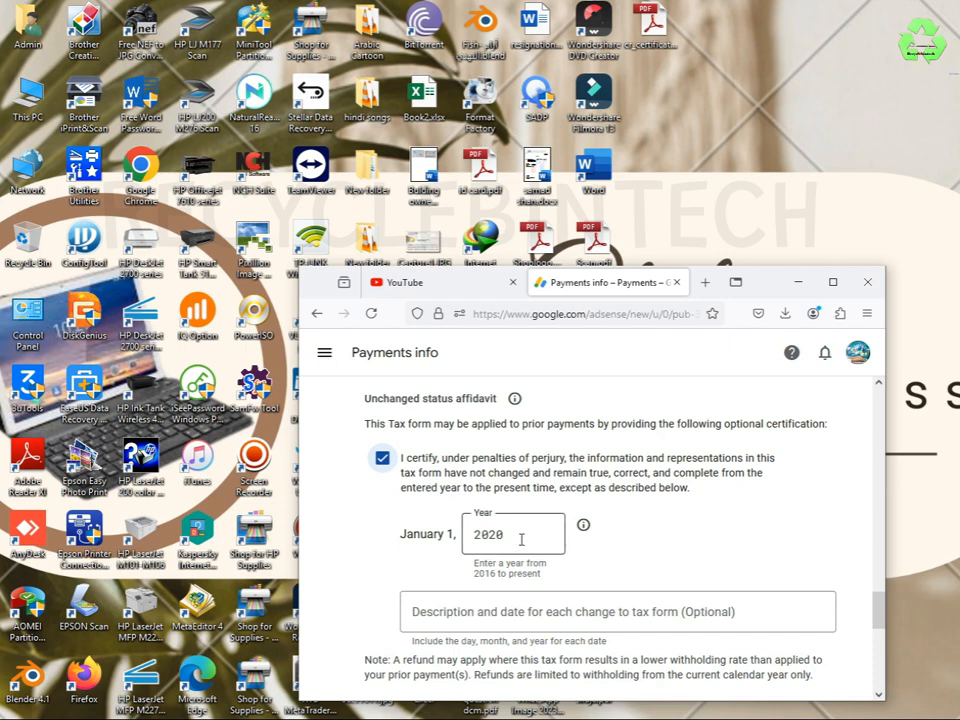
left_click(521, 539)
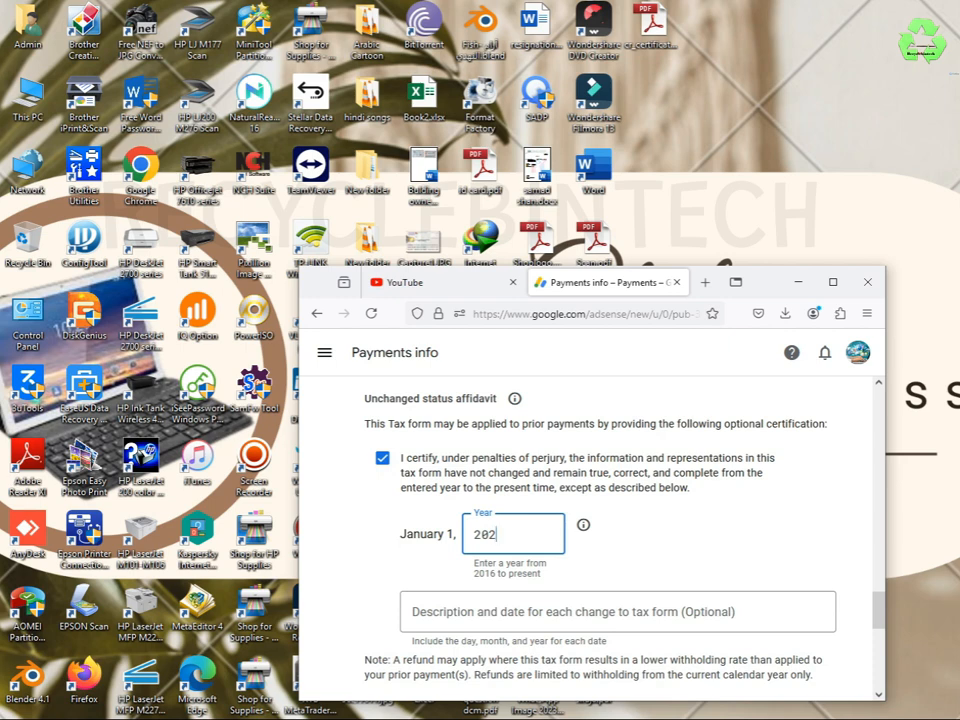
type("4")
key("Tab")
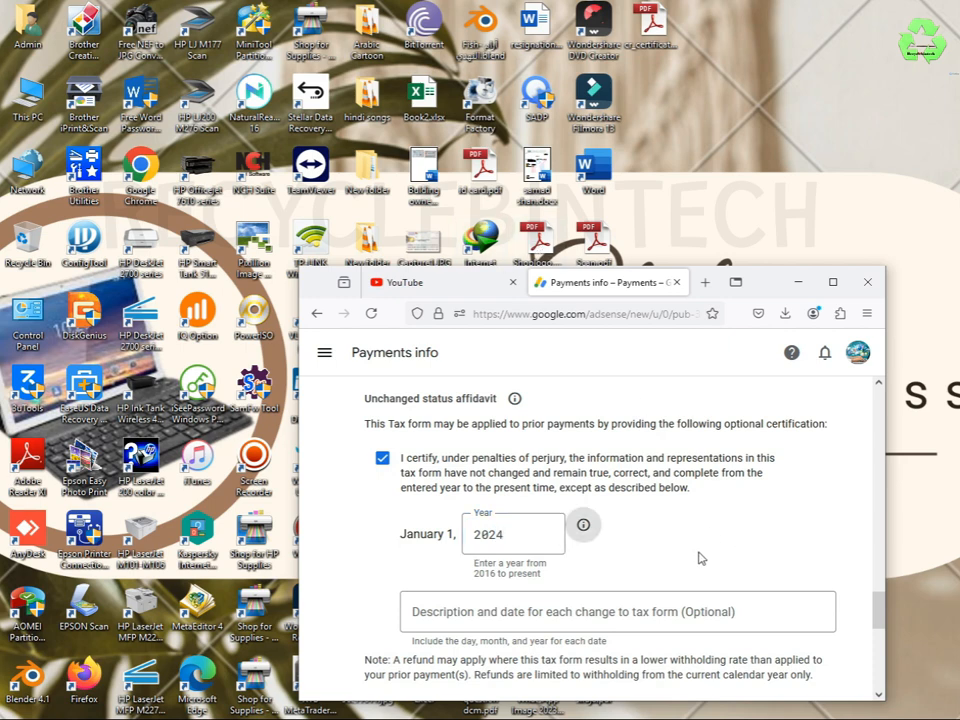
Confirm being the beneficial owner named in the tax identity section and submit the tax form.
scroll(700, 558, "down", 3)
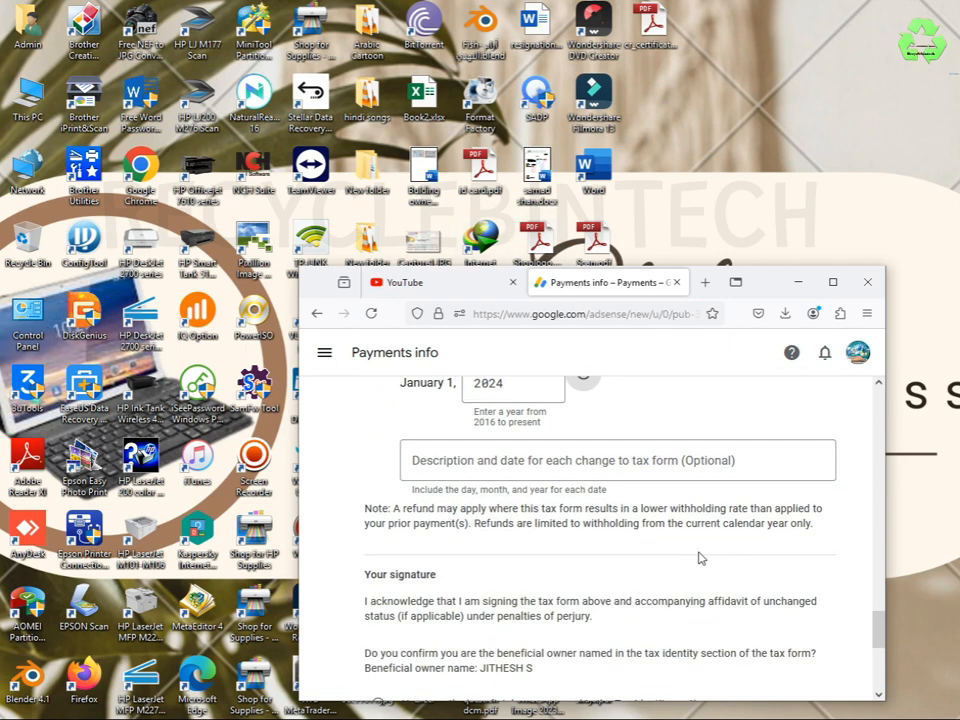
scroll(700, 558, "down", 3)
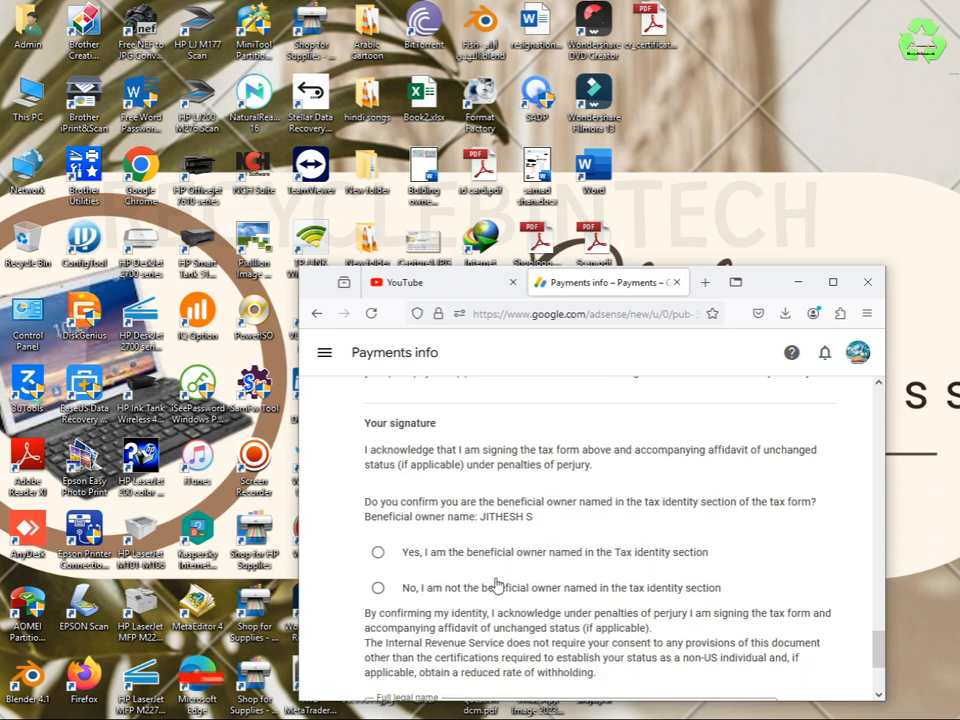
left_click(378, 552)
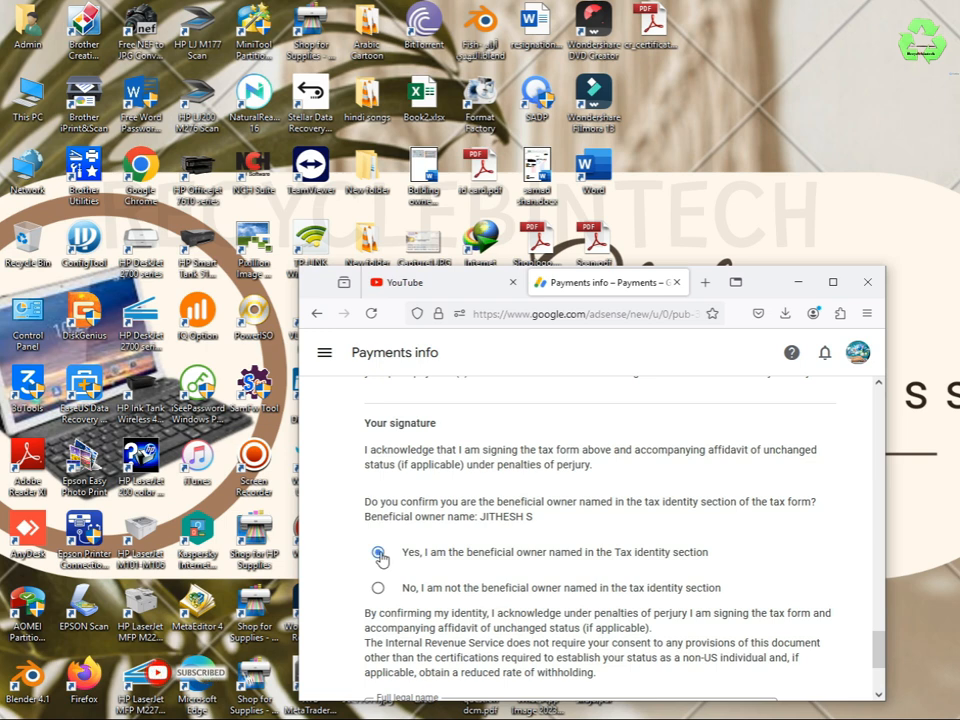
scroll(635, 587, "down", 3)
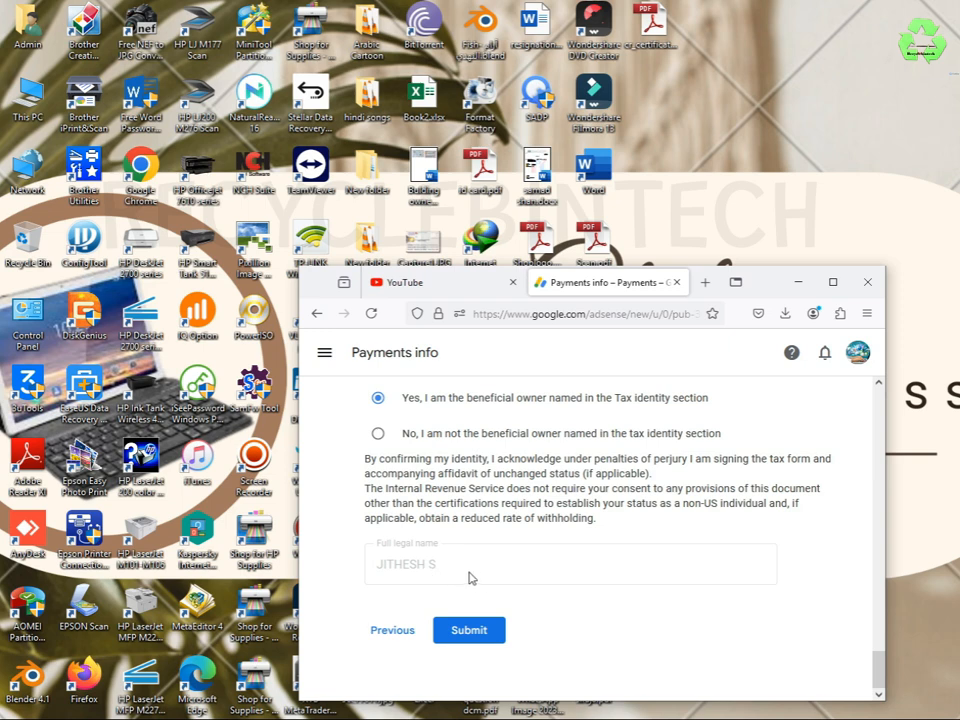
left_click(462, 636)
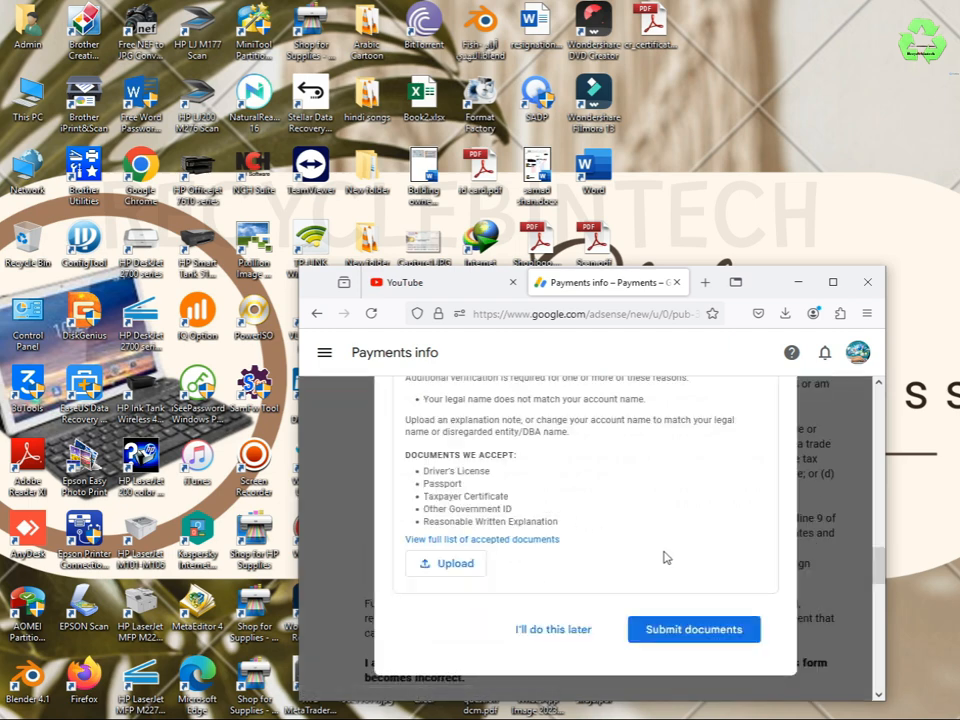
Review the Missing documents notice for the reason verification is required, the accepted proof-of-name documents, and the file requirements.
scroll(666, 557, "up", 1)
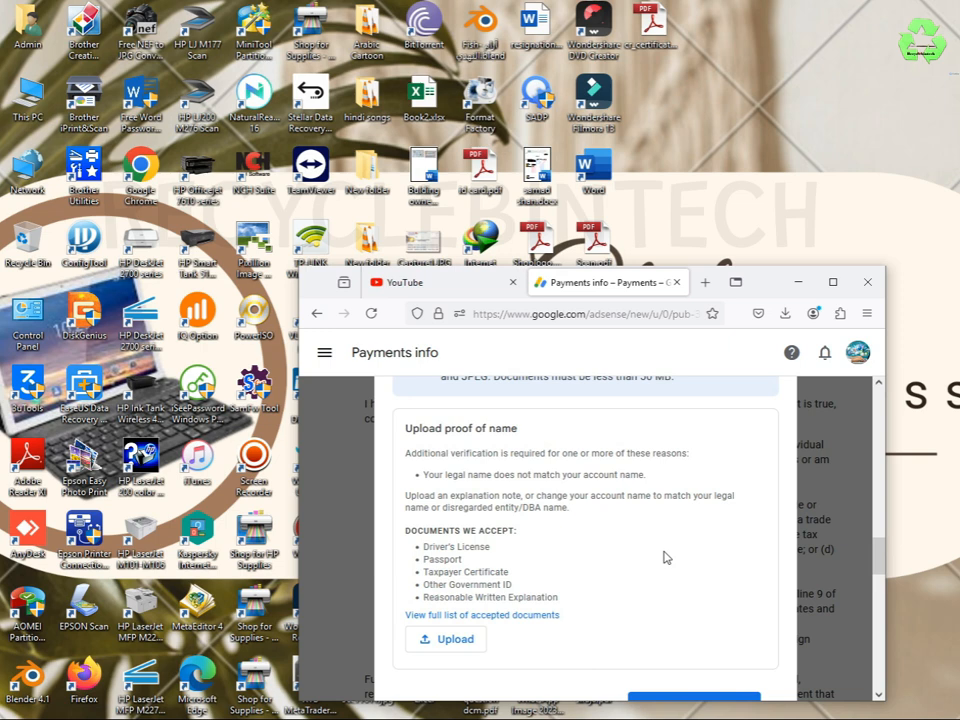
scroll(666, 557, "up", 2)
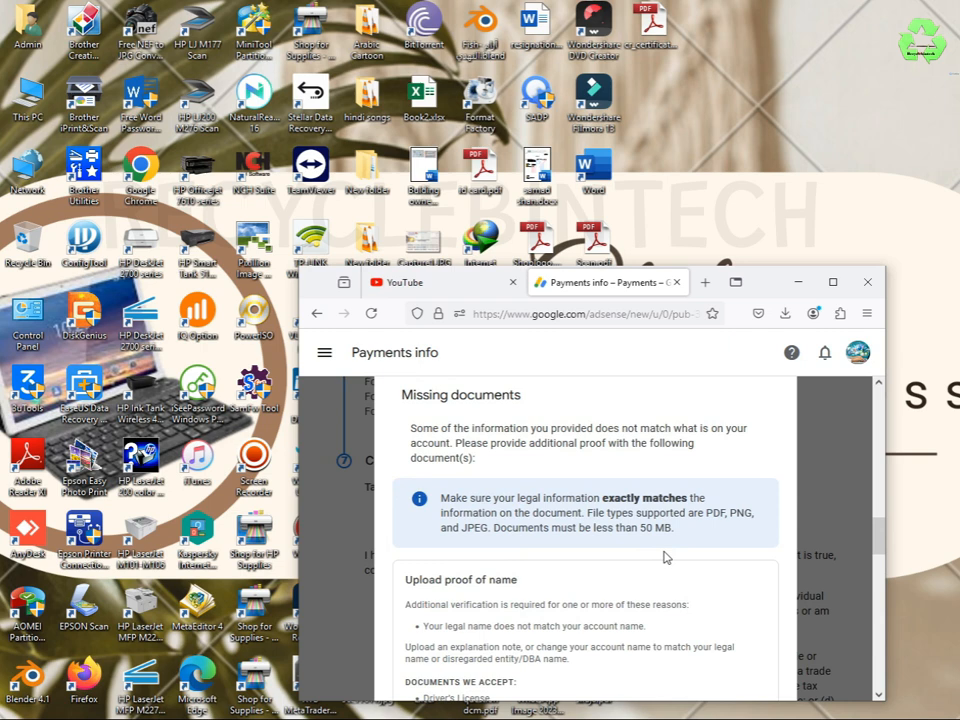
scroll(666, 557, "down", 4)
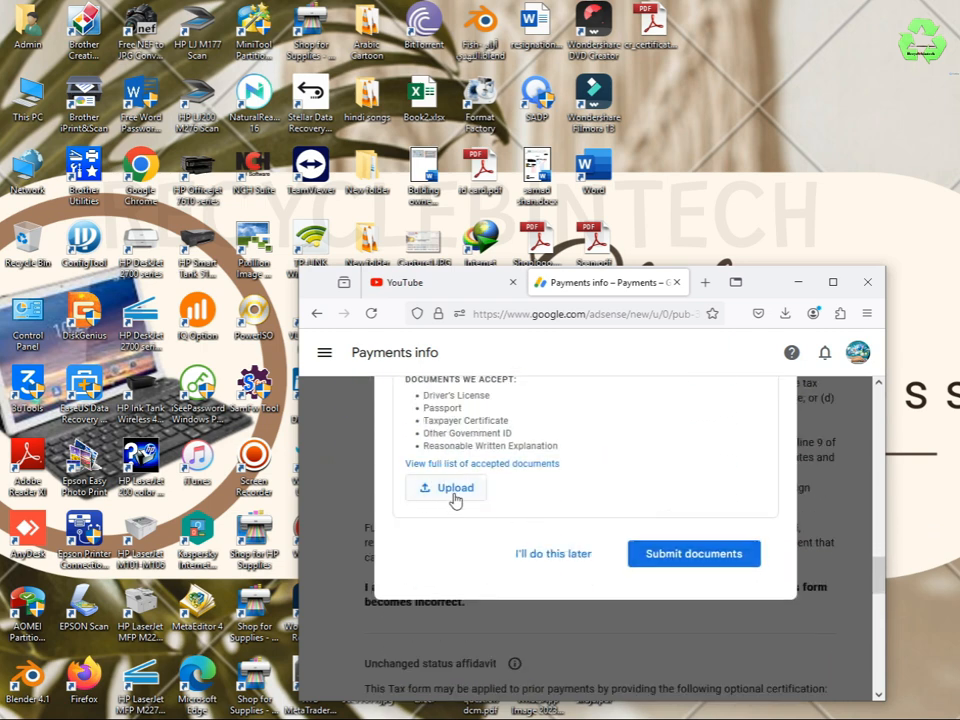
scroll(488, 512, "up", 5)
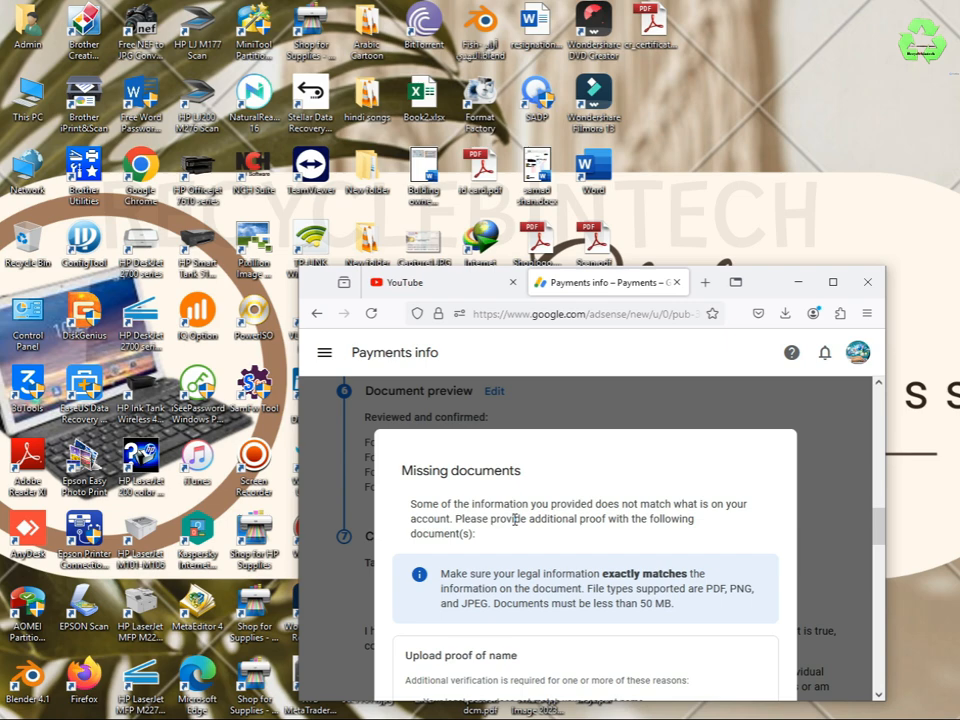
scroll(515, 520, "down", 5)
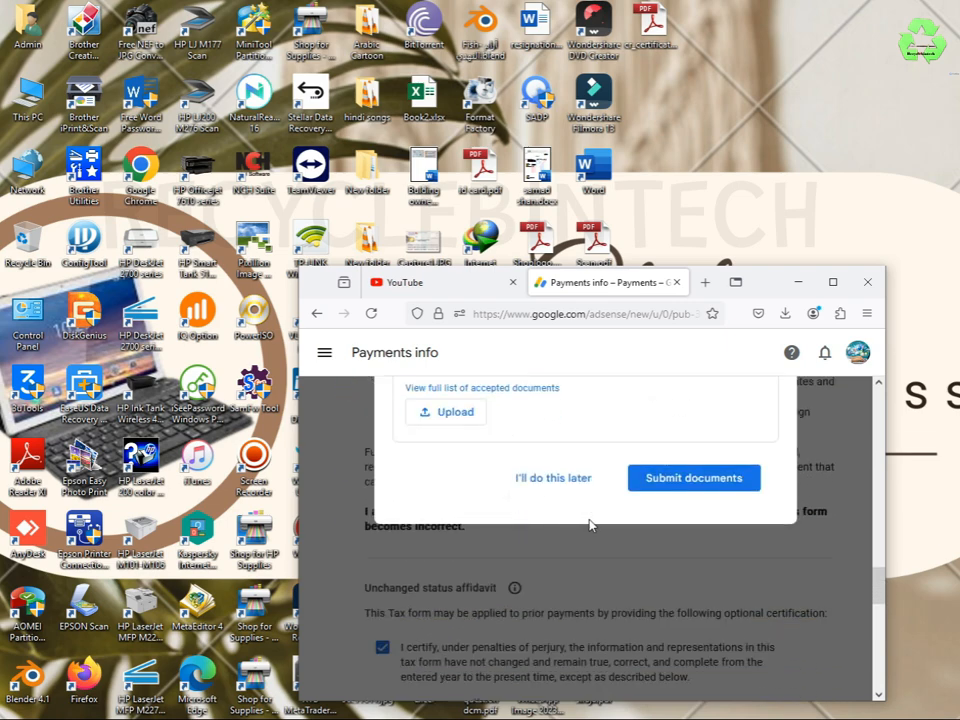
scroll(627, 508, "up", 1)
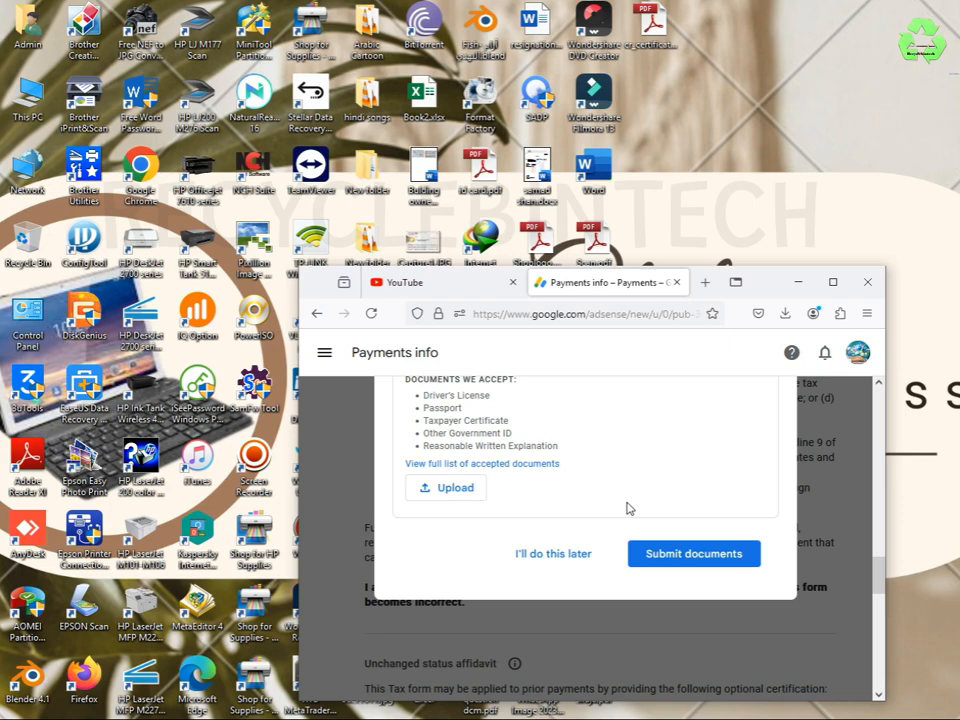
scroll(627, 510, "up", 5)
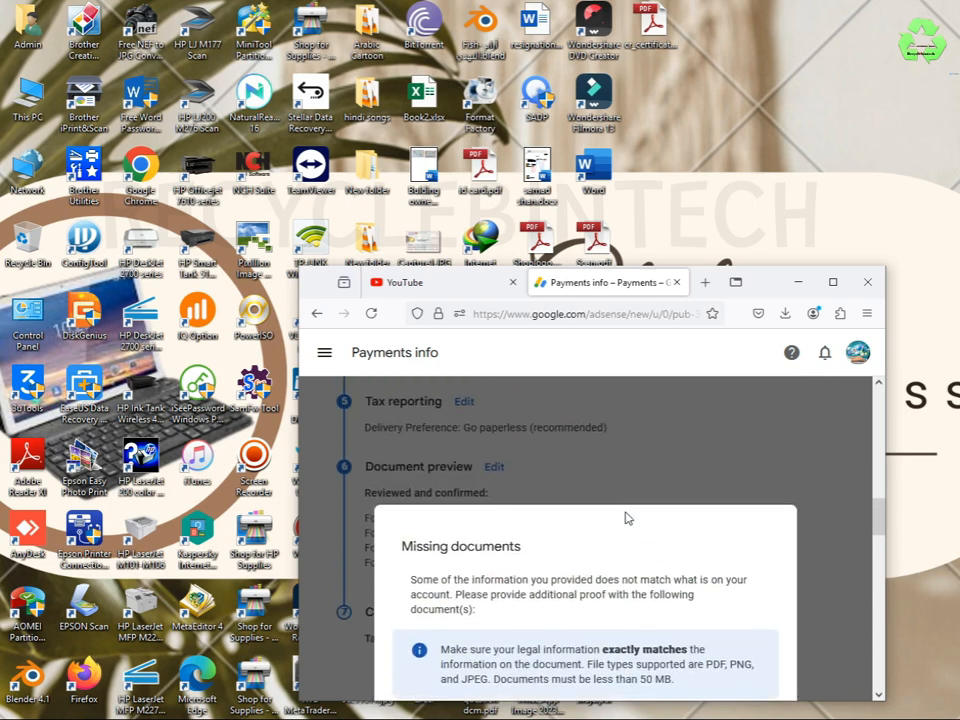